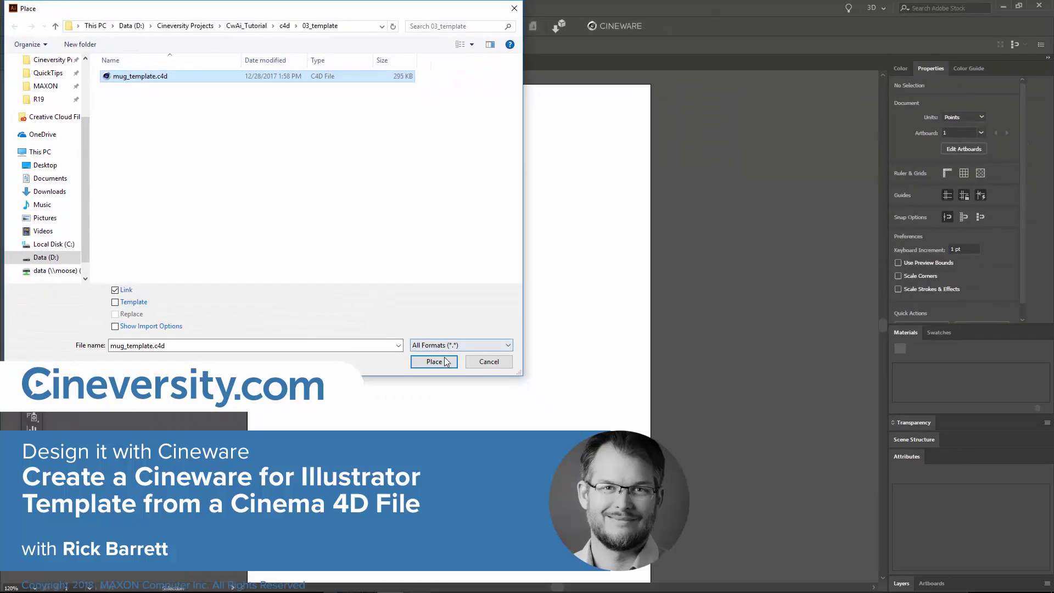
- Place the linked mug_template.c4d file on the blank artboard
{"action": "left_click", "coordinate": [434, 361]}
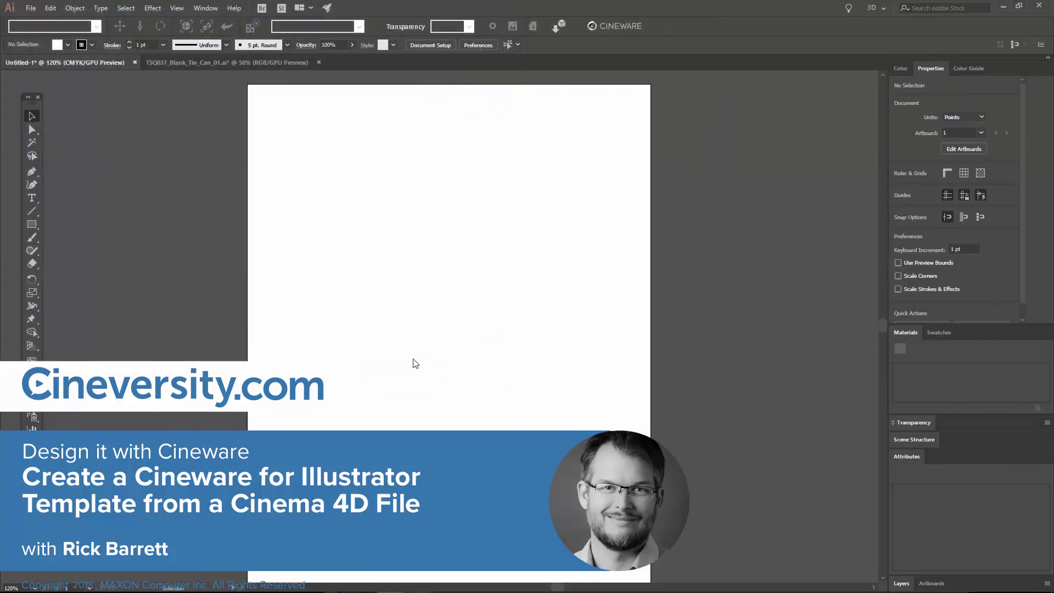
{"action": "left_click_drag", "start_coordinate": [261, 106], "coordinate": [640, 459]}
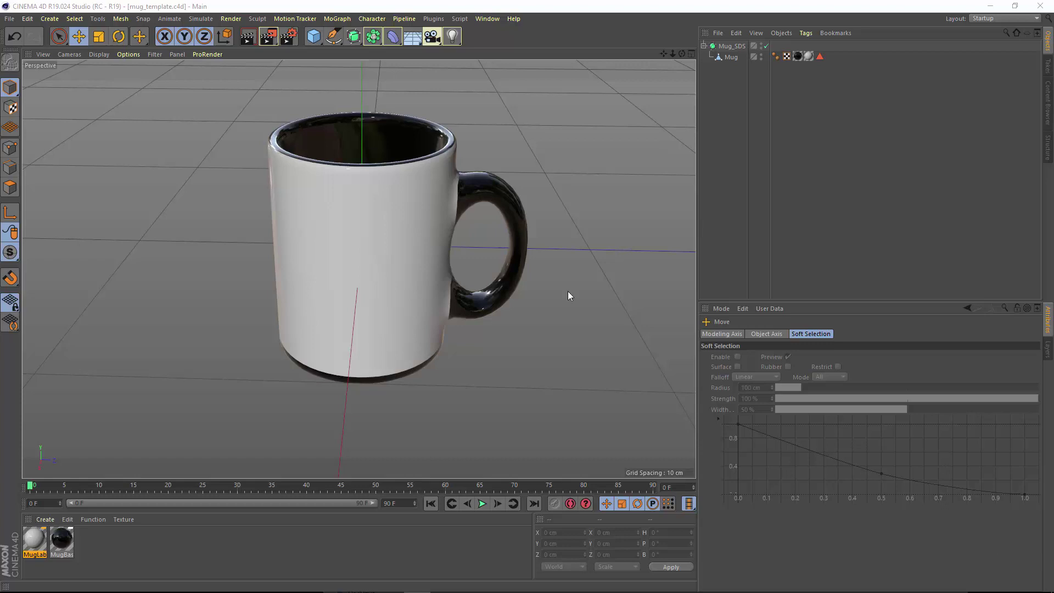
- Switch to Cinema 4D and save the mug_template.c4d scene
{"action": "left_click", "coordinate": [9, 21]}
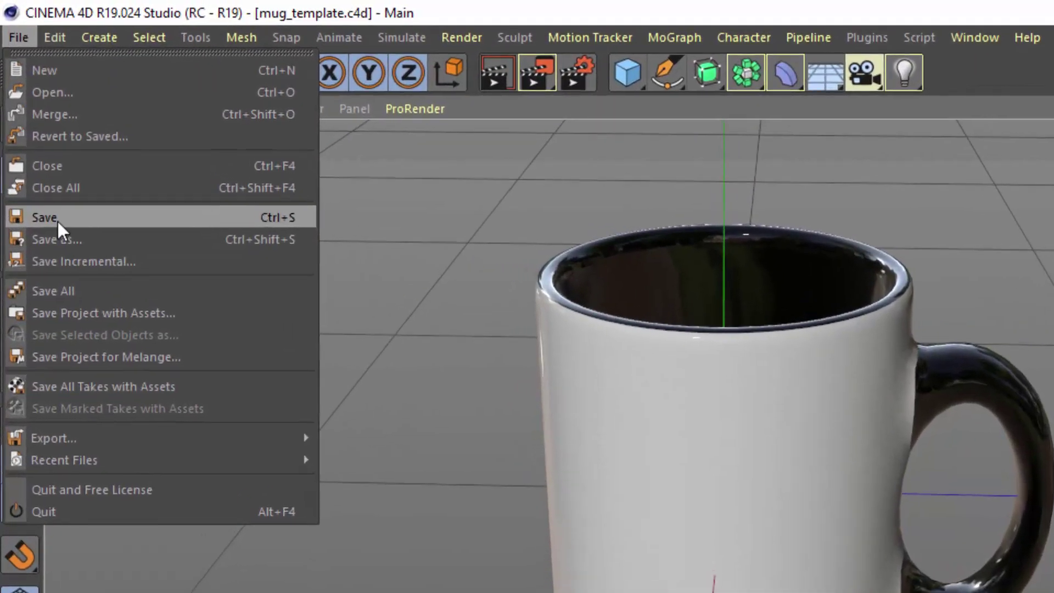
{"action": "left_click", "coordinate": [57, 218]}
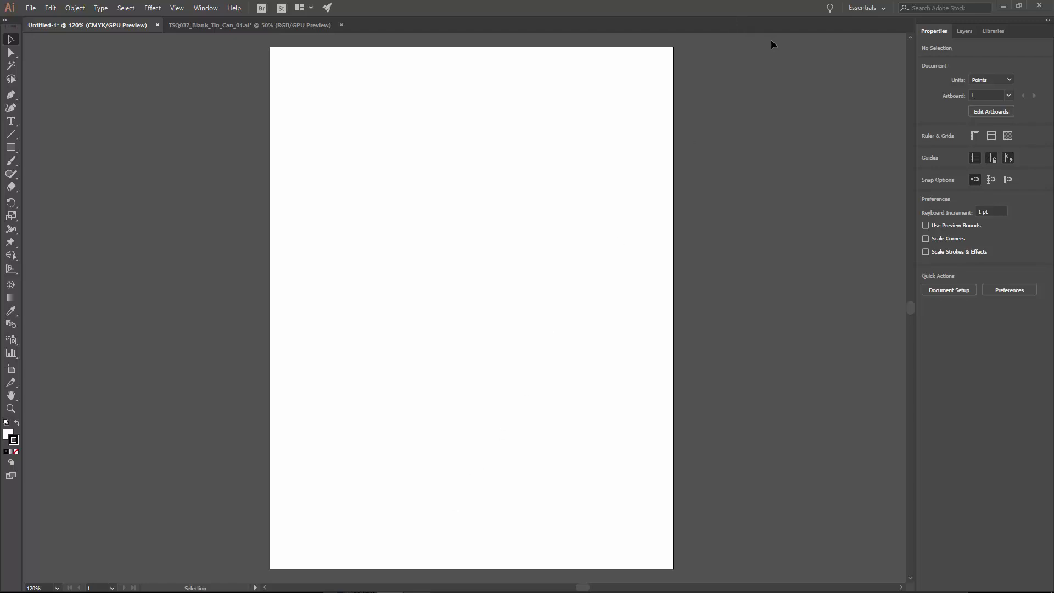
- Switch to Illustrator's 3D workspace and place mug_template.c4d as a linked file across the upper part of the artboard
{"action": "left_click", "coordinate": [865, 8]}
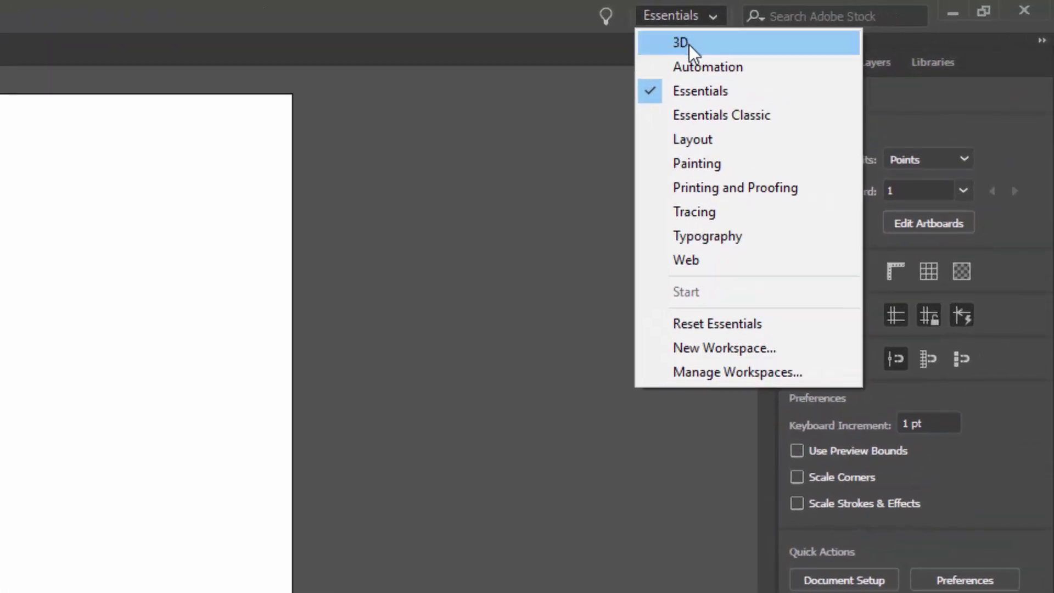
{"action": "left_click", "coordinate": [690, 45]}
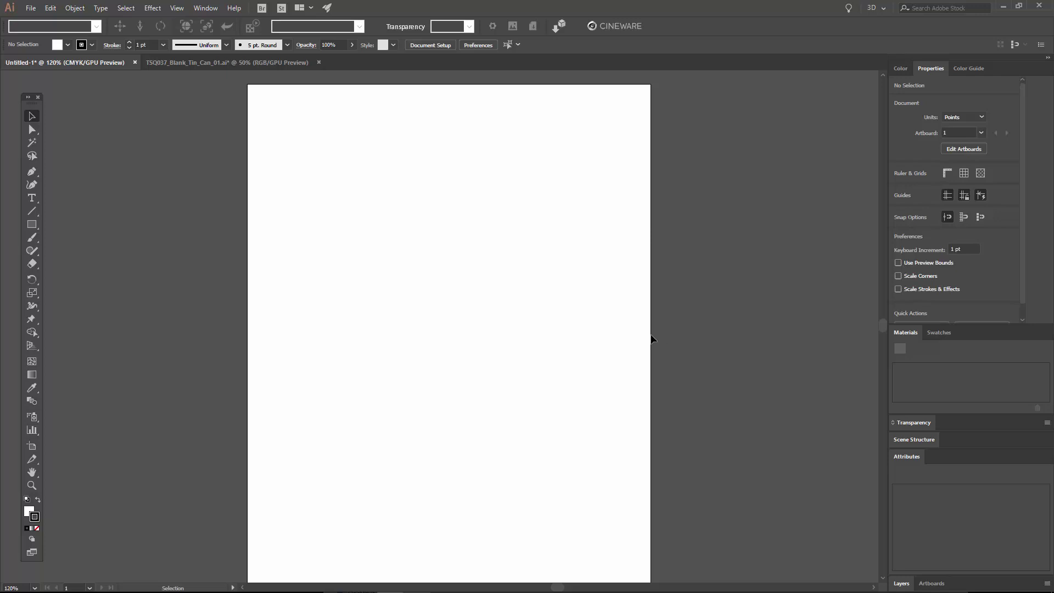
{"action": "left_click", "coordinate": [30, 8]}
{"action": "left_click", "coordinate": [75, 186]}
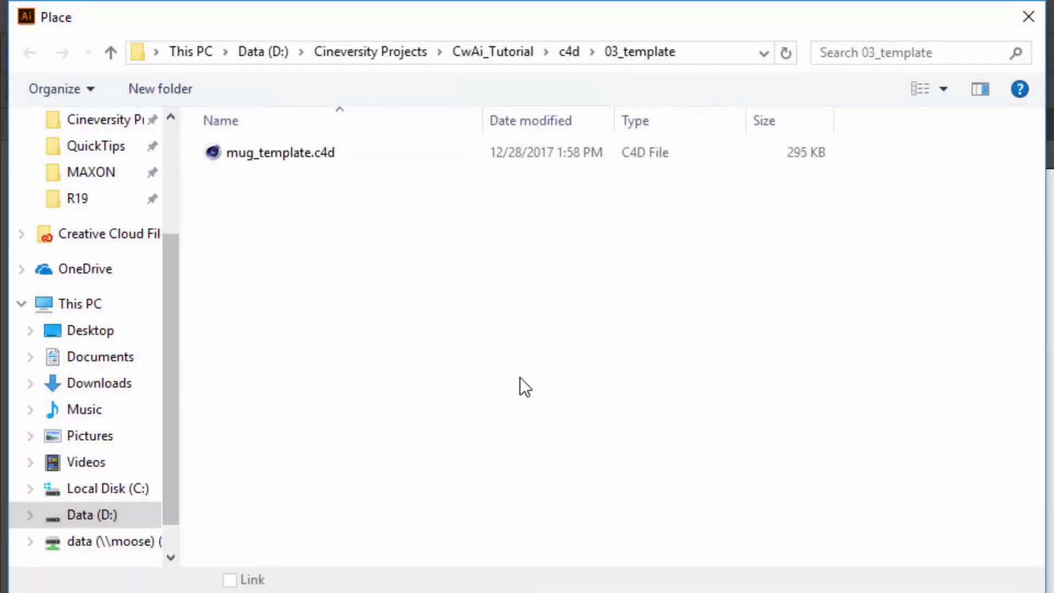
{"action": "left_click", "coordinate": [298, 156]}
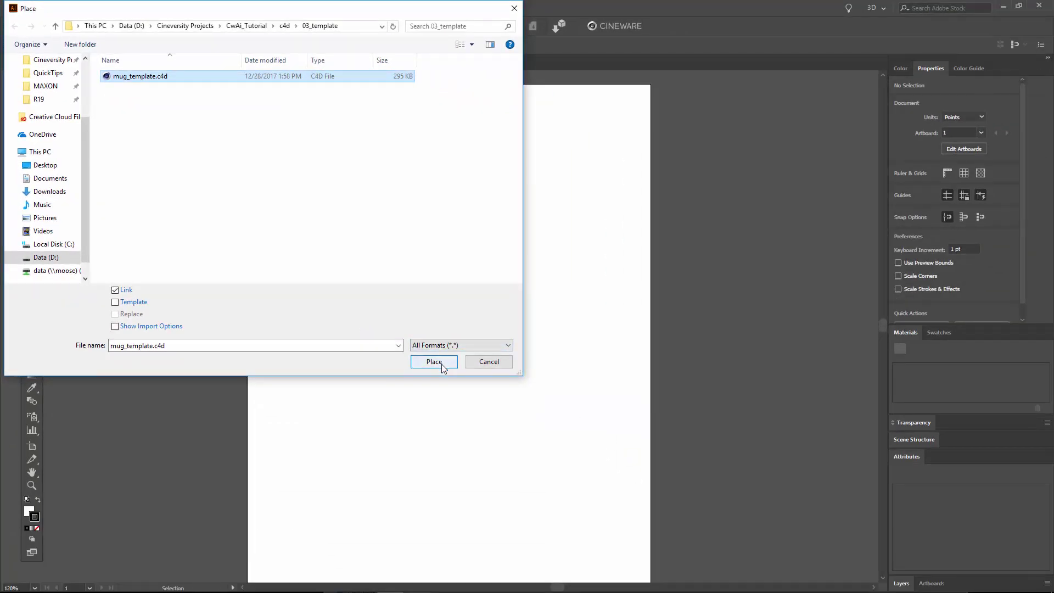
{"action": "left_click", "coordinate": [434, 361]}
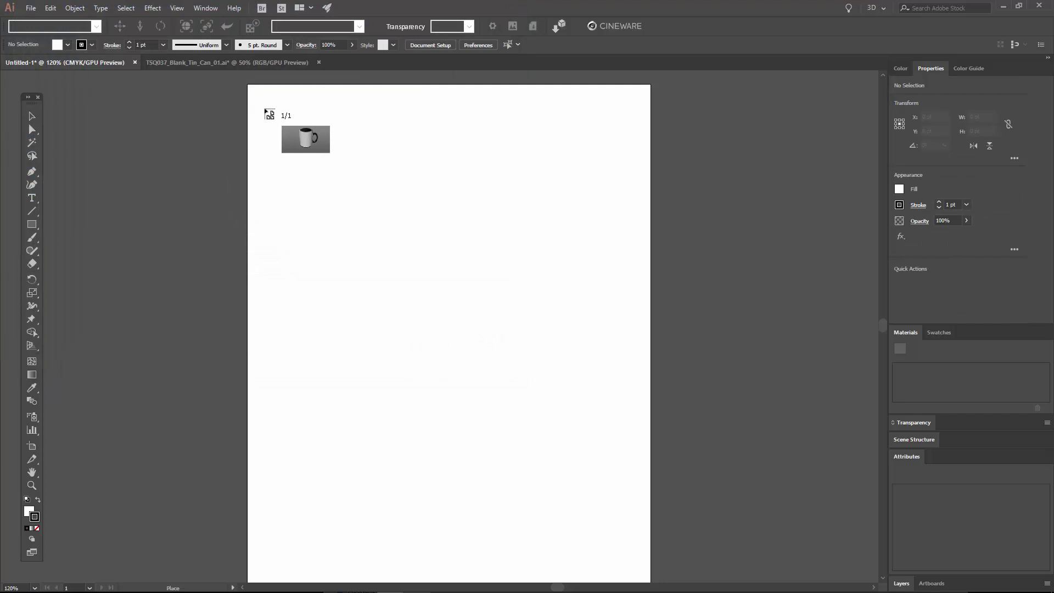
{"action": "left_click_drag", "start_coordinate": [260, 106], "coordinate": [641, 459]}
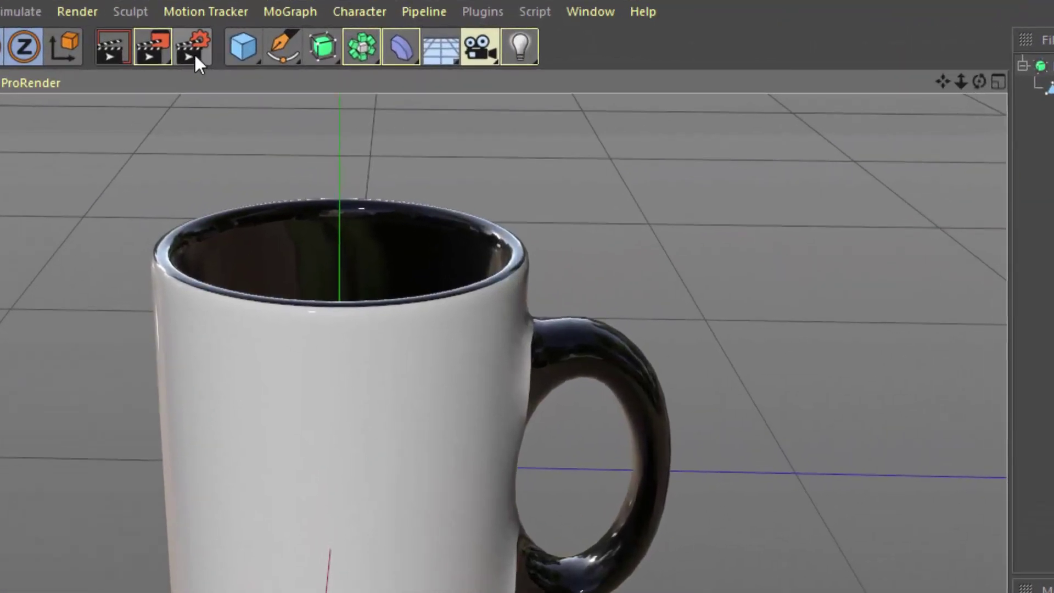
- Switch to Cinema 4D, set the render output height to 1280 pixels and enlarge the mug in the perspective view
{"action": "left_click", "coordinate": [193, 55]}
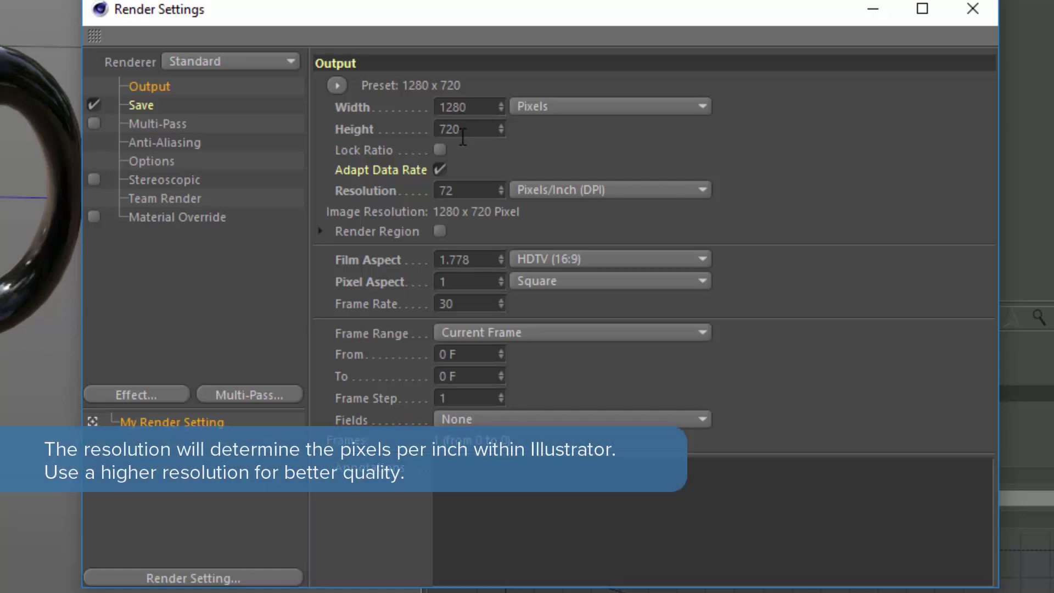
{"action": "left_click_drag", "start_coordinate": [460, 130], "coordinate": [408, 126]}
{"action": "type", "text": "1280"}
{"action": "key", "text": "Return"}
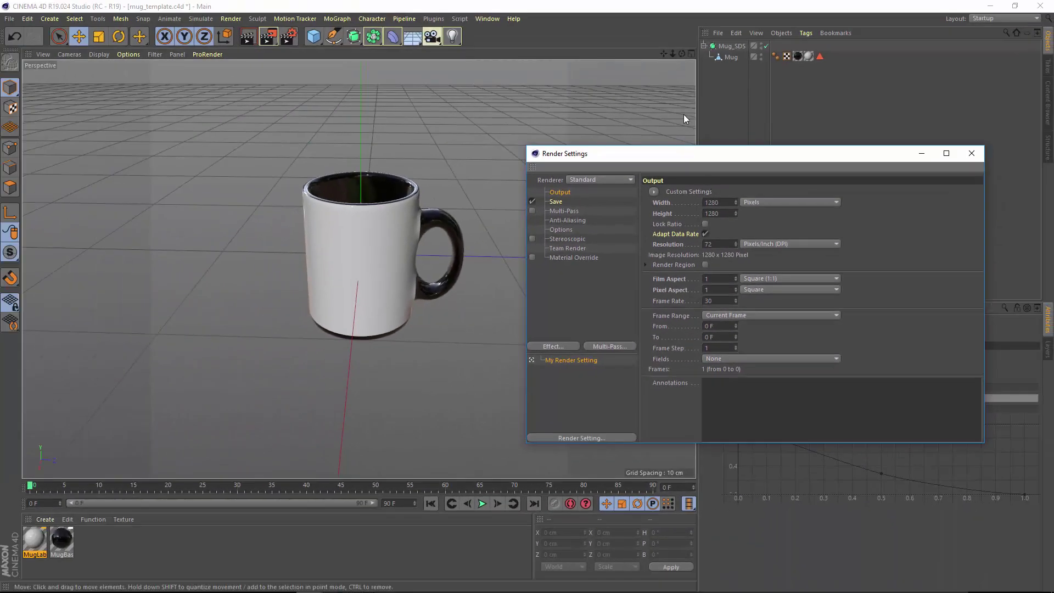
{"action": "left_click", "coordinate": [663, 55]}
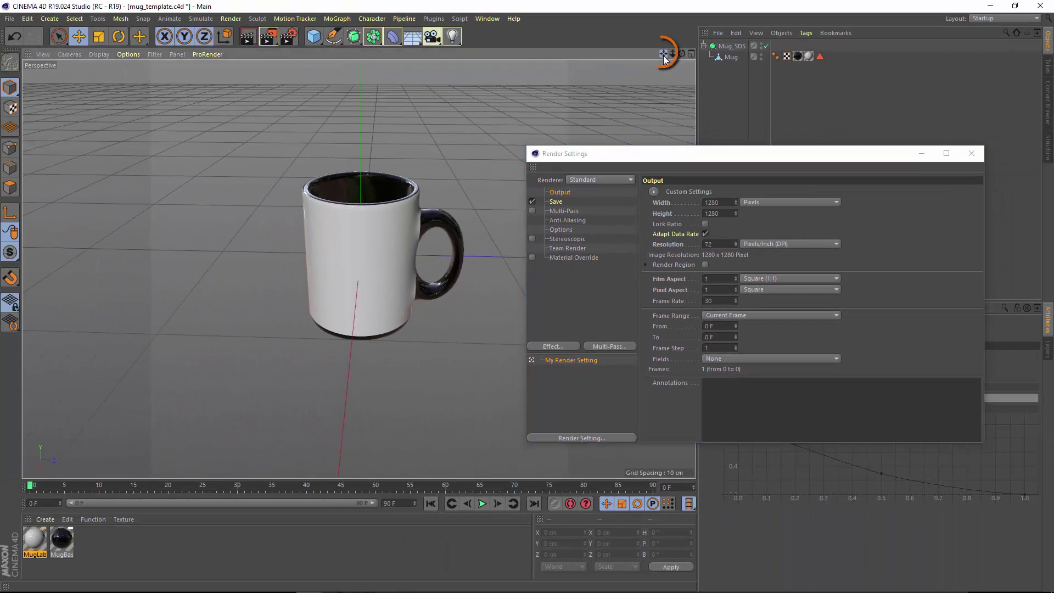
{"action": "mouse_move", "coordinate": [664, 58]}
{"action": "left_mouse_down"}
{"action": "mouse_move", "coordinate": [664, 120]}
{"action": "mouse_move", "coordinate": [664, 76]}
{"action": "left_mouse_up"}
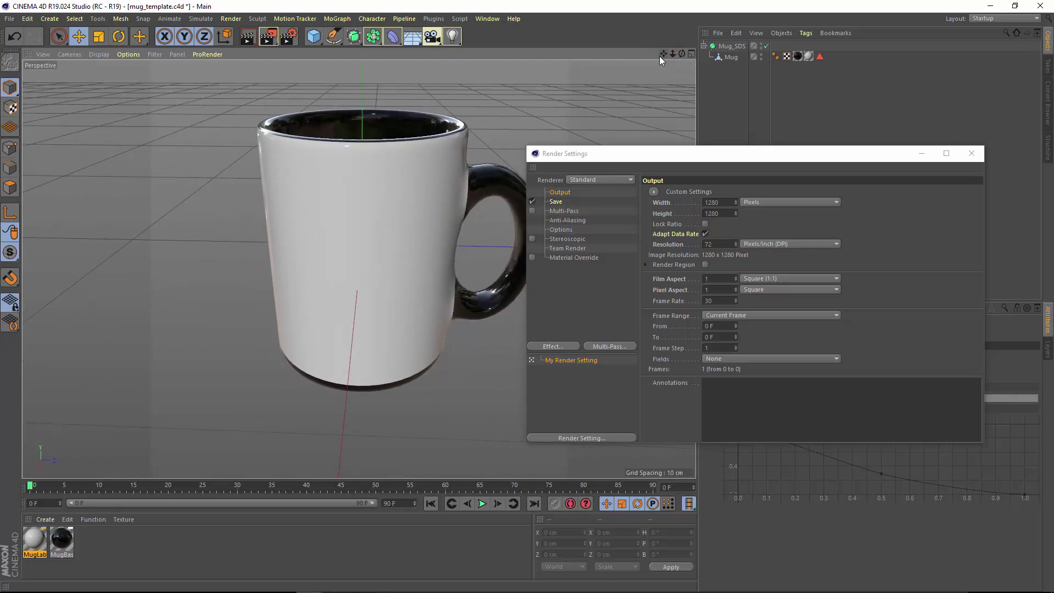
- Save the mug scene and switch to Illustrator to update its modified link
{"action": "key", "text": "ctrl+s"}
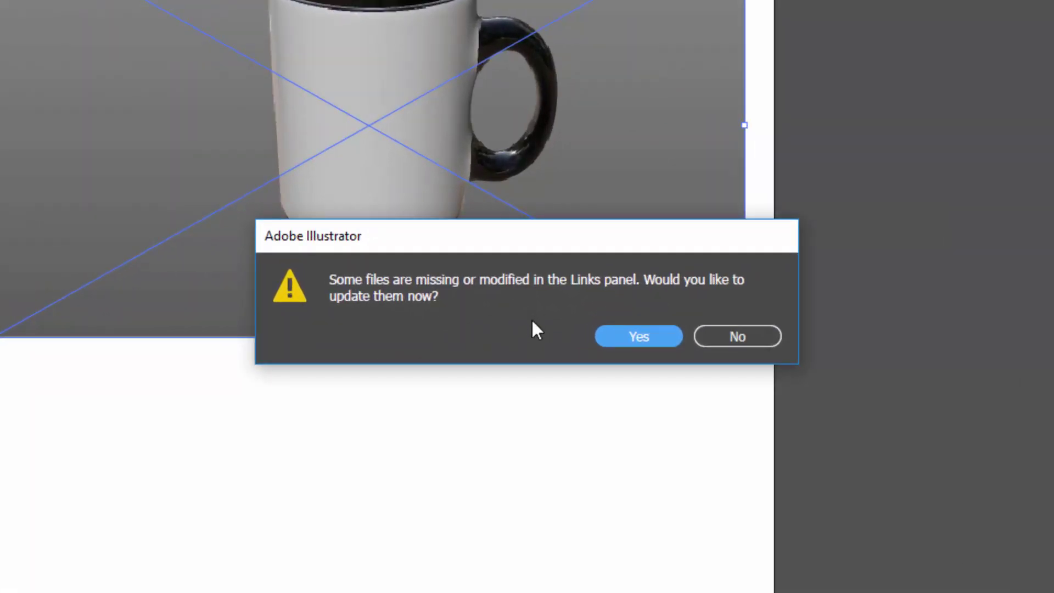
{"action": "left_click", "coordinate": [619, 337]}
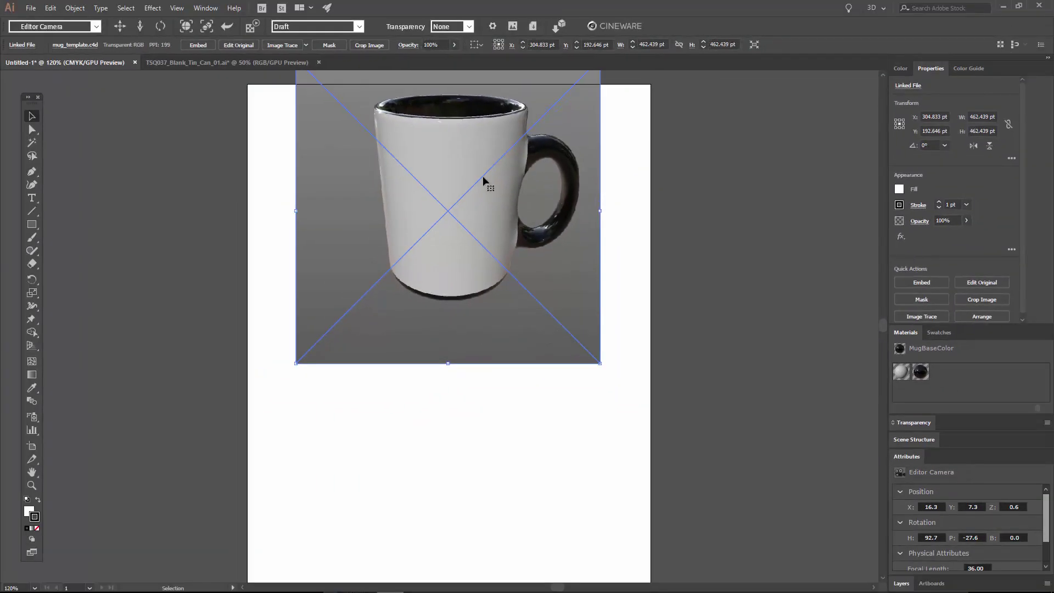
- Move the placed mug image down to about Y 308 pt and orbit its editor camera to a heading of about 85
{"action": "left_click_drag", "start_coordinate": [482, 176], "coordinate": [483, 254]}
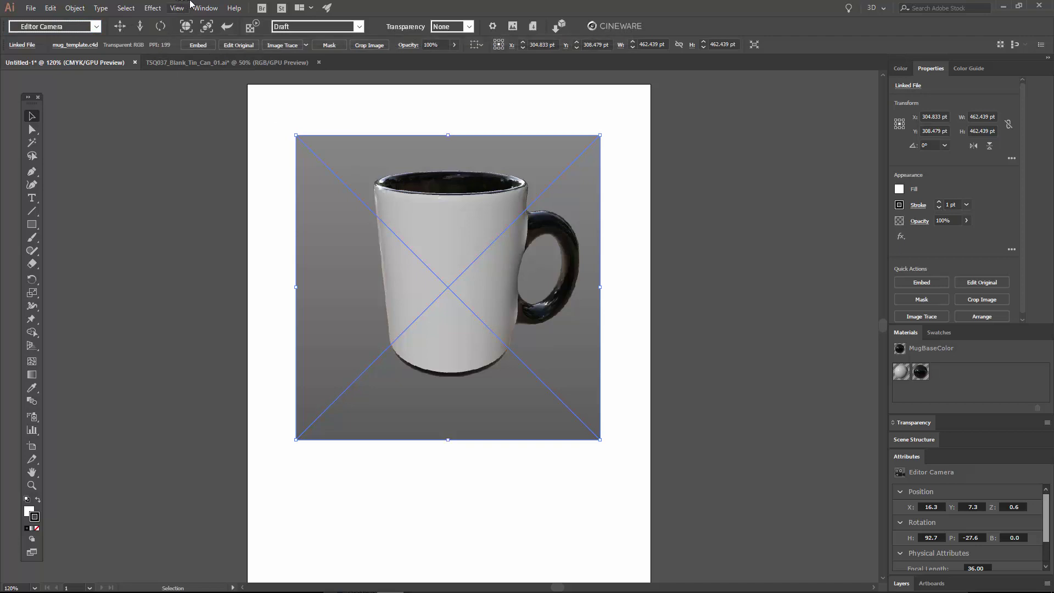
{"action": "mouse_move", "coordinate": [165, 27]}
{"action": "left_mouse_down"}
{"action": "mouse_move", "coordinate": [215, 13]}
{"action": "mouse_move", "coordinate": [300, 28]}
{"action": "mouse_move", "coordinate": [153, 25]}
{"action": "left_mouse_up"}
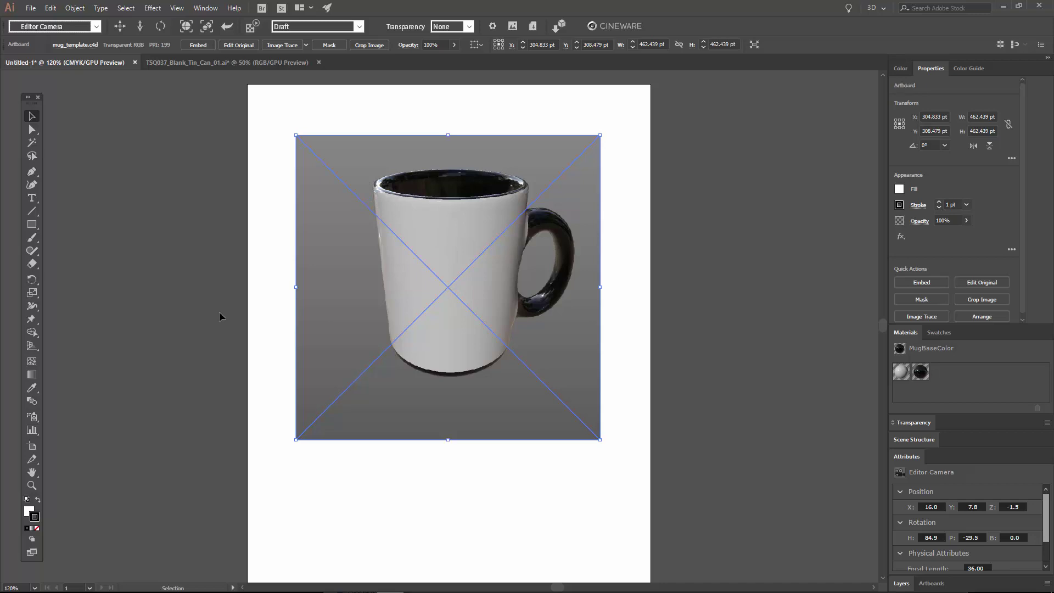
- Draw a second artboard about 587 × 265 pt in the empty space beside the mug artboard
{"action": "left_click_drag", "start_coordinate": [193, 317], "coordinate": [412, 318]}
{"action": "left_click", "coordinate": [32, 447]}
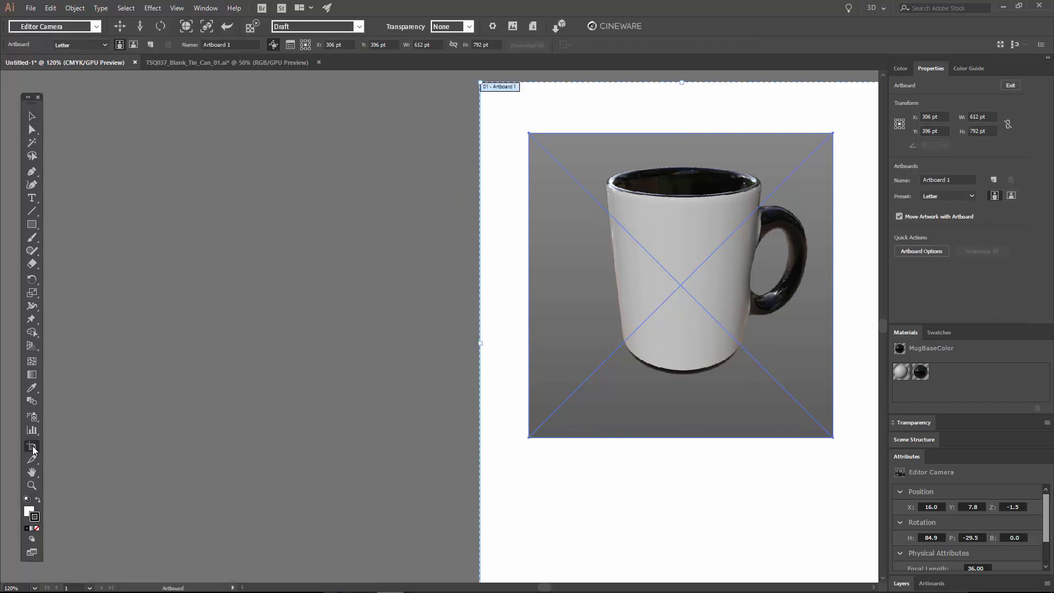
{"action": "left_click_drag", "start_coordinate": [59, 148], "coordinate": [446, 323]}
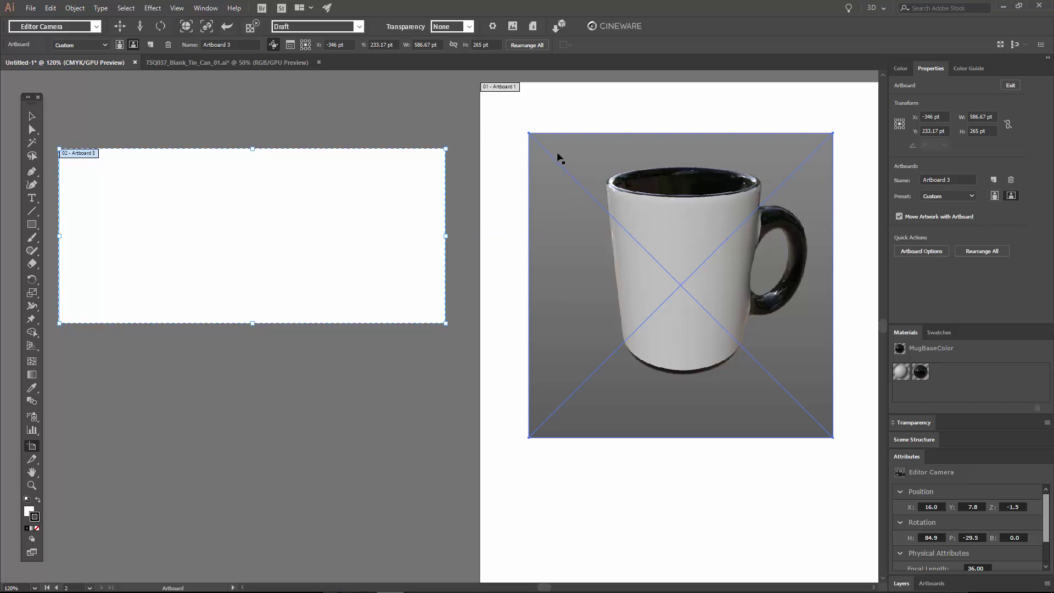
- Set the new artboard's height to 10 cm and its width to 3.14*8 cm to match the mug's circumference
{"action": "left_click", "coordinate": [496, 45]}
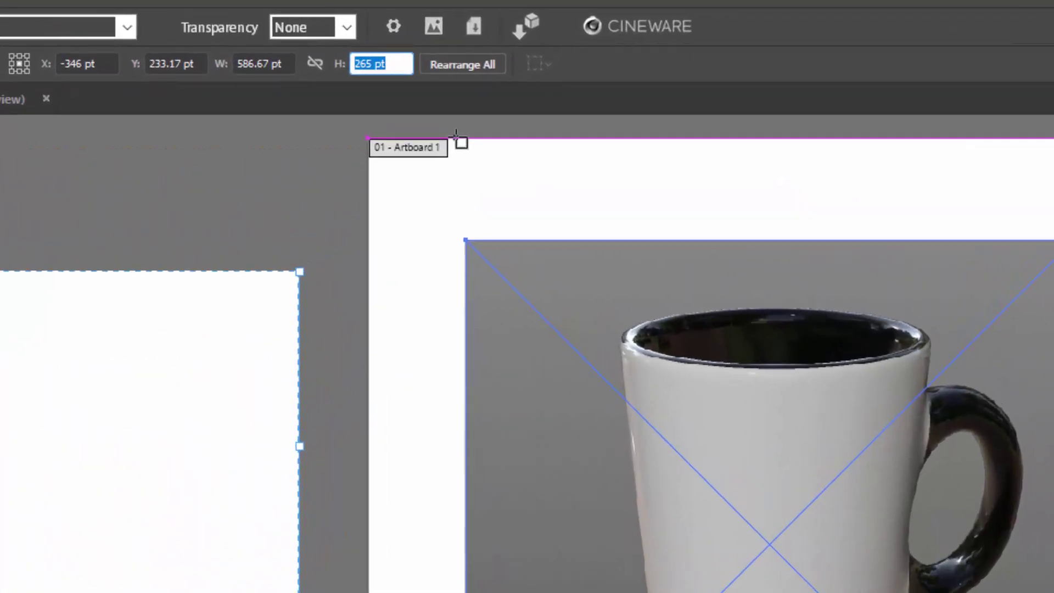
{"action": "type", "text": "10"}
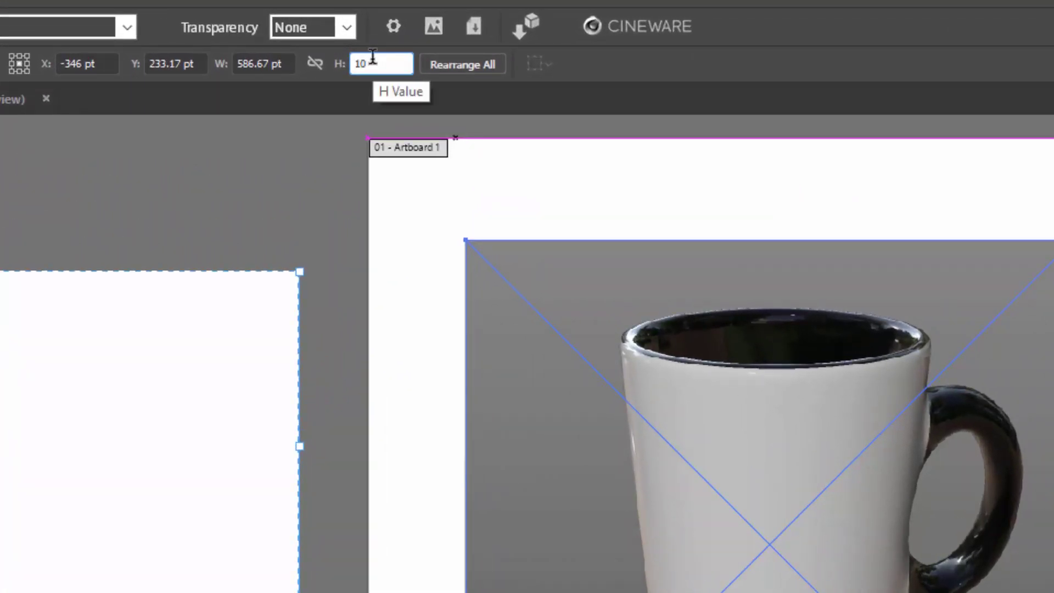
{"action": "type", "text": " cm"}
{"action": "key", "text": "Return"}
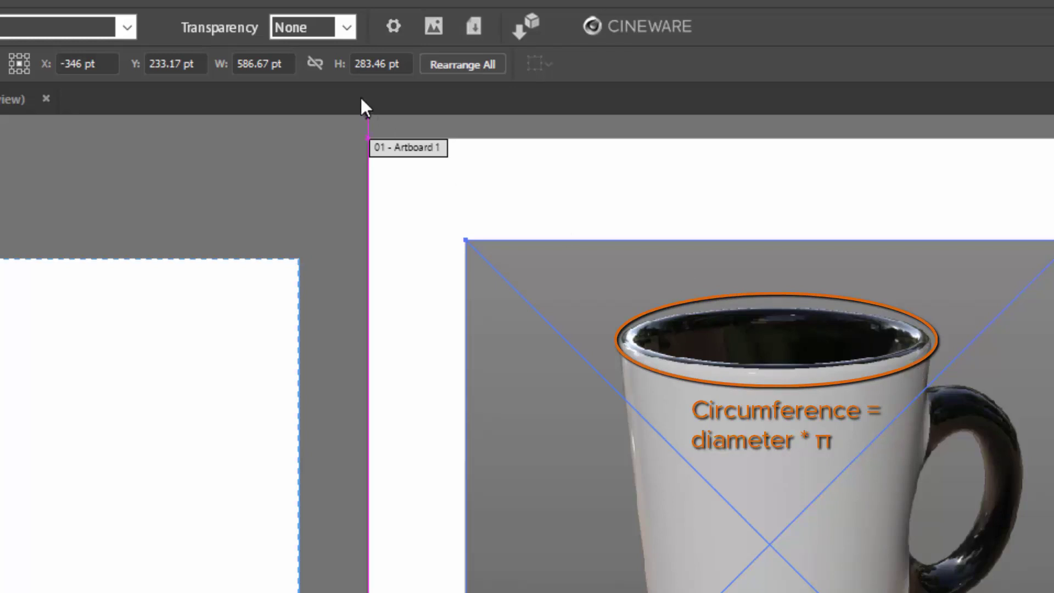
{"action": "left_click", "coordinate": [261, 63]}
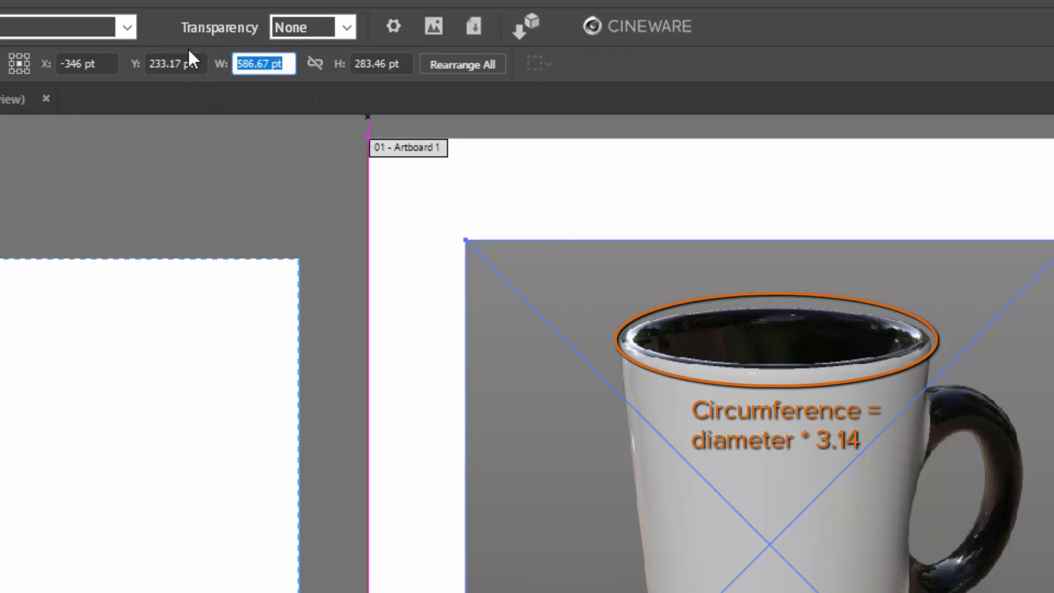
{"action": "type", "text": "3.14"}
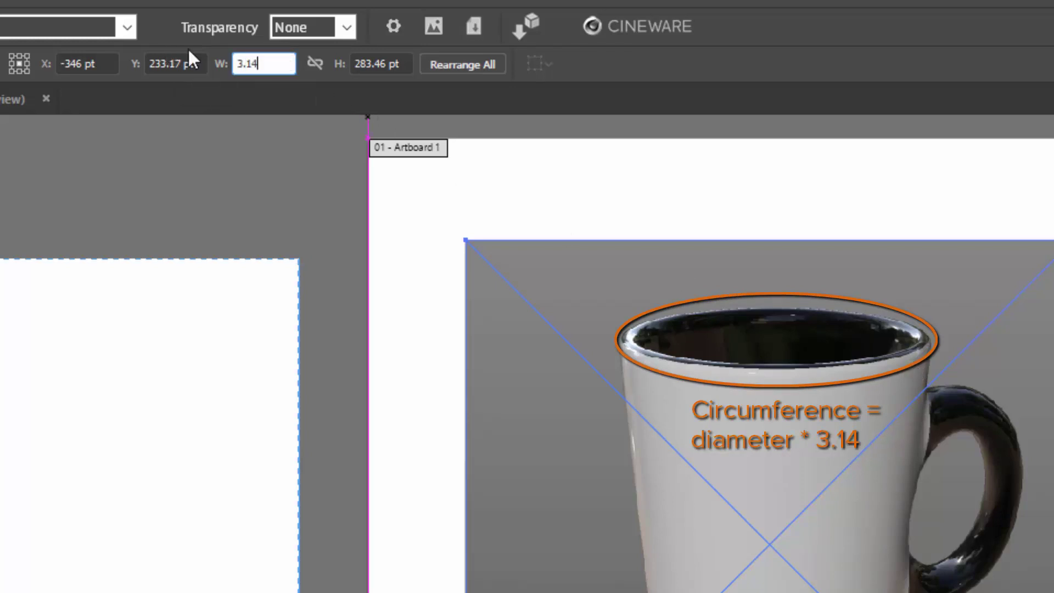
{"action": "type", "text": "*8"}
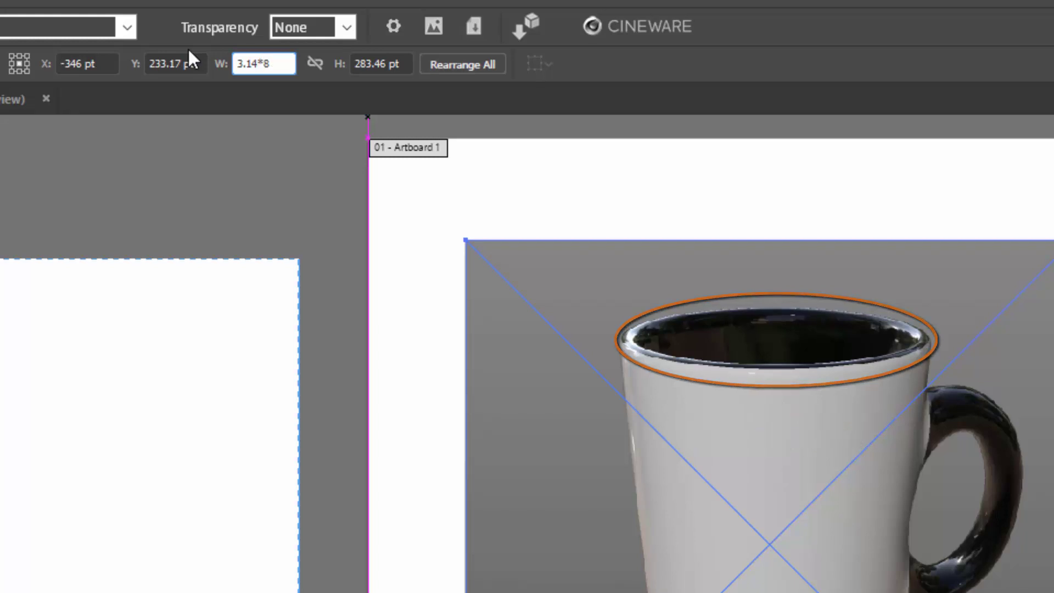
{"action": "type", "text": " cm"}
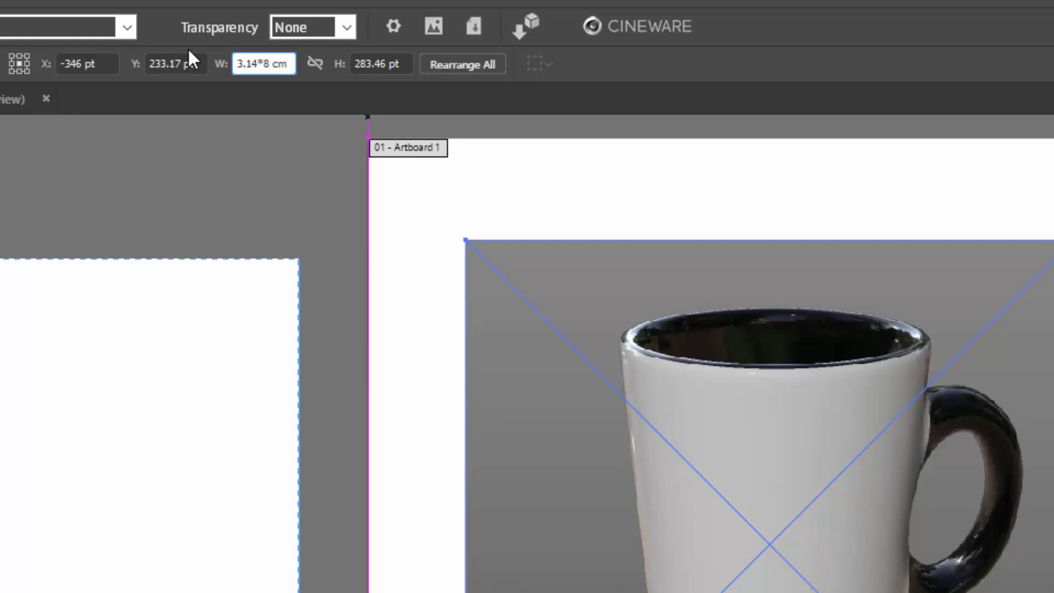
{"action": "key", "text": "Return"}
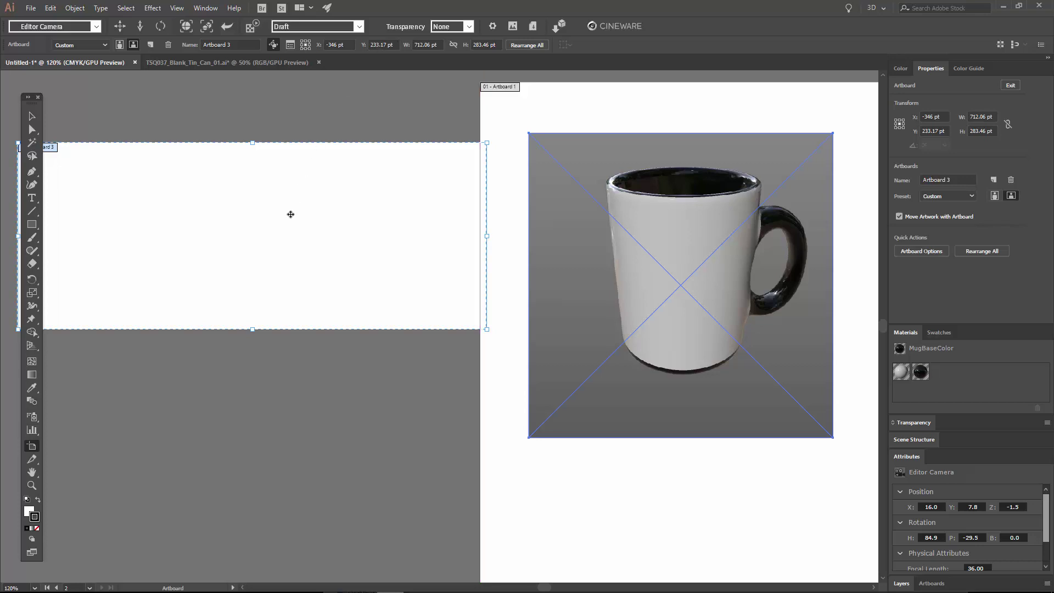
- Move the new artboard clear of the mug artboard, to about X -441 pt, and dismiss the rearranging tip
{"action": "left_click_drag", "start_coordinate": [313, 219], "coordinate": [249, 219]}
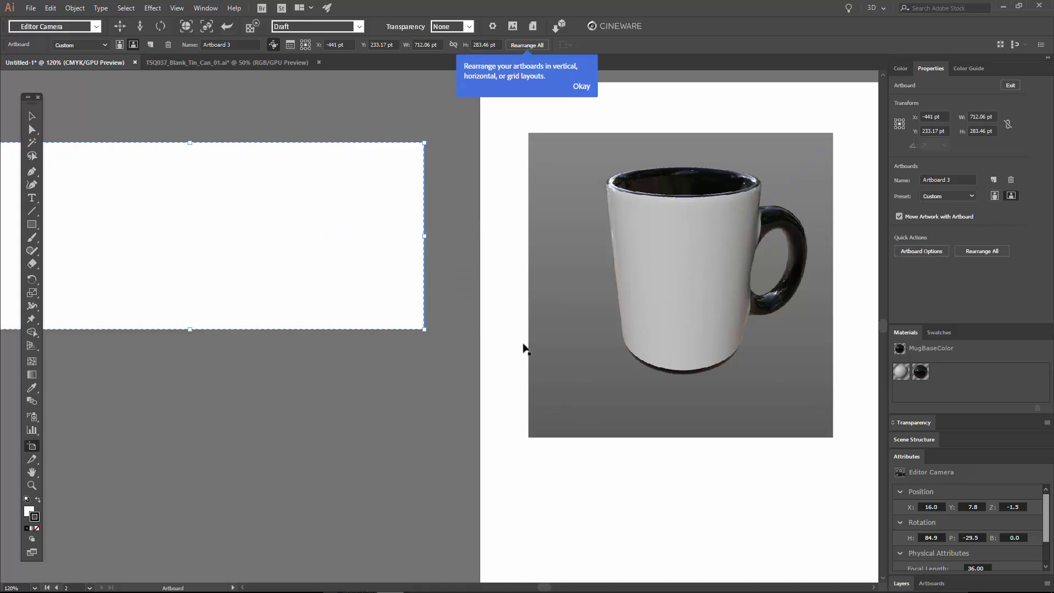
{"action": "left_click", "coordinate": [580, 90]}
- Draw a rectangle about 712 × 283 pt covering the whole new artboard and fill it with light blue
{"action": "key", "text": "space"}
{"action": "left_click_drag", "start_coordinate": [264, 427], "coordinate": [363, 423]}
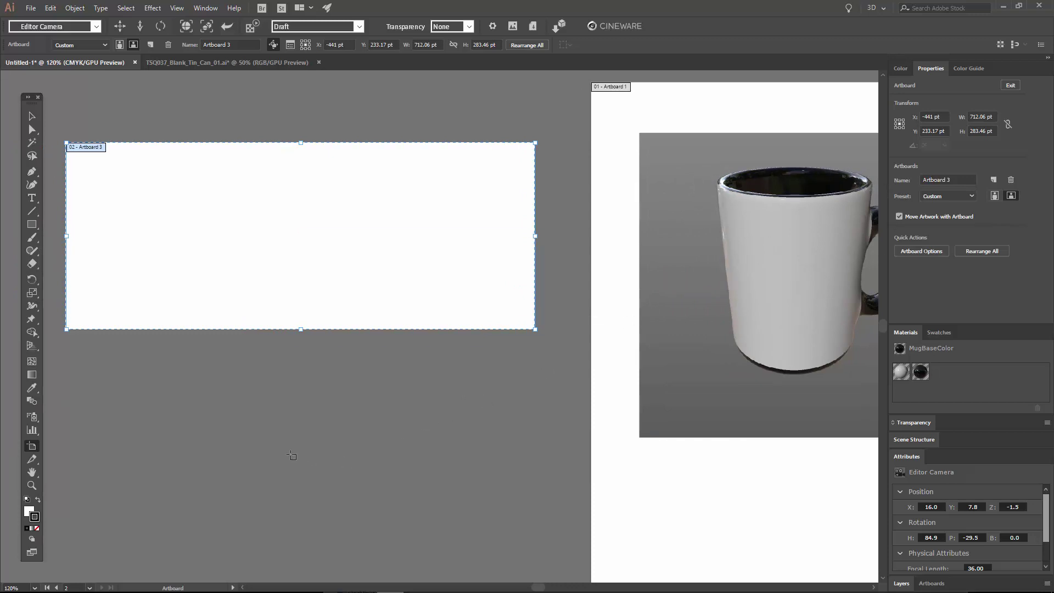
{"action": "left_click", "coordinate": [34, 229]}
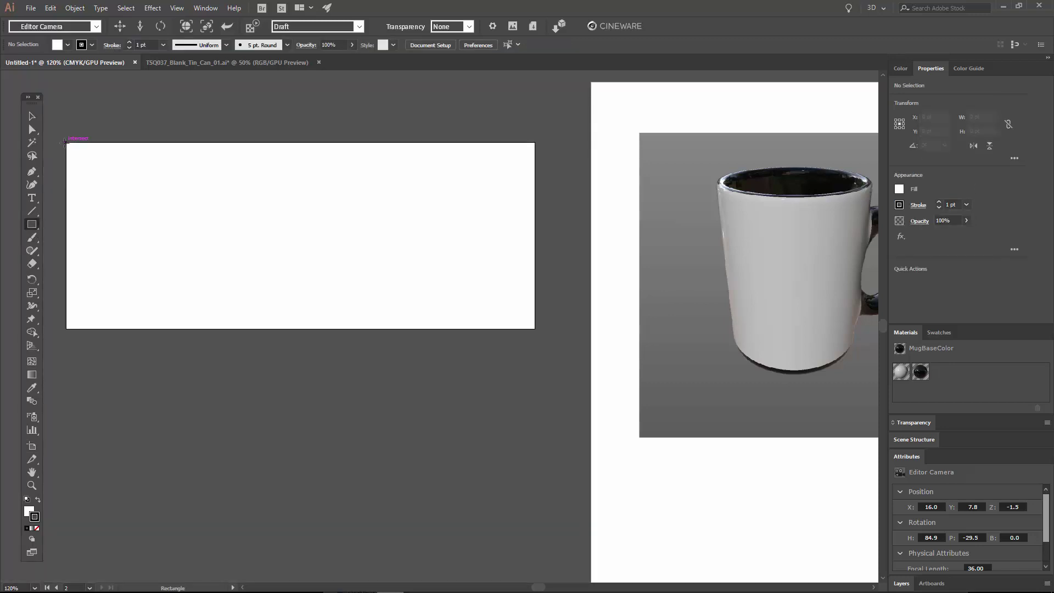
{"action": "left_click_drag", "start_coordinate": [66, 142], "coordinate": [535, 329]}
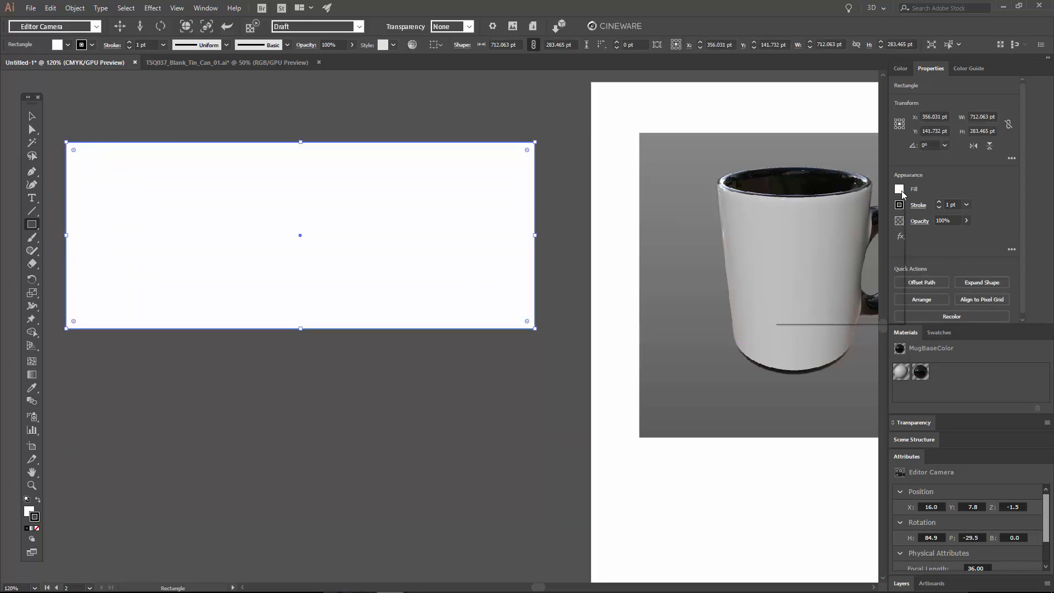
{"action": "left_click", "coordinate": [900, 190]}
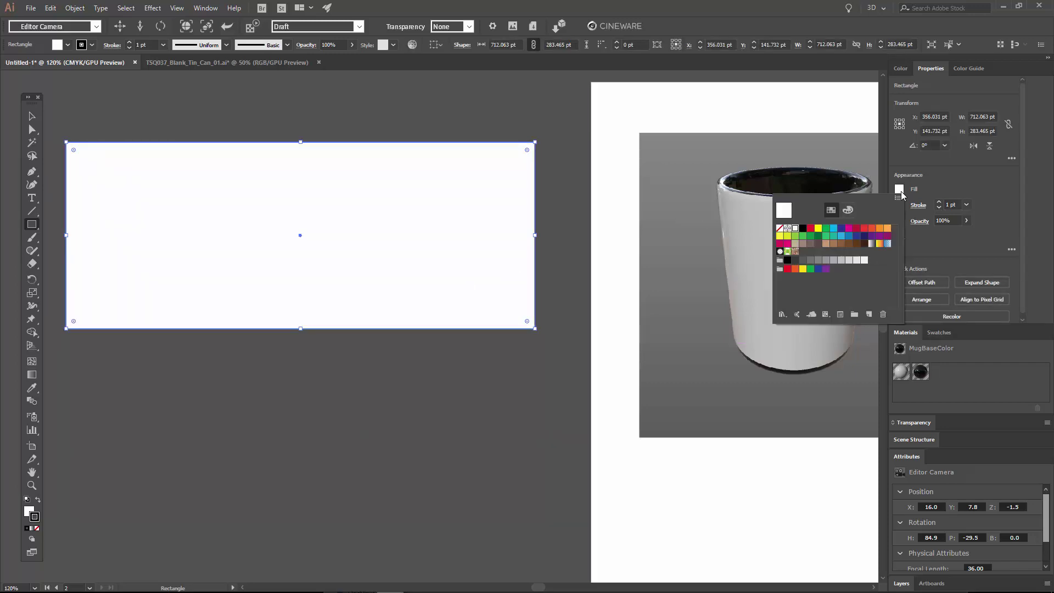
{"action": "left_click", "coordinate": [841, 236]}
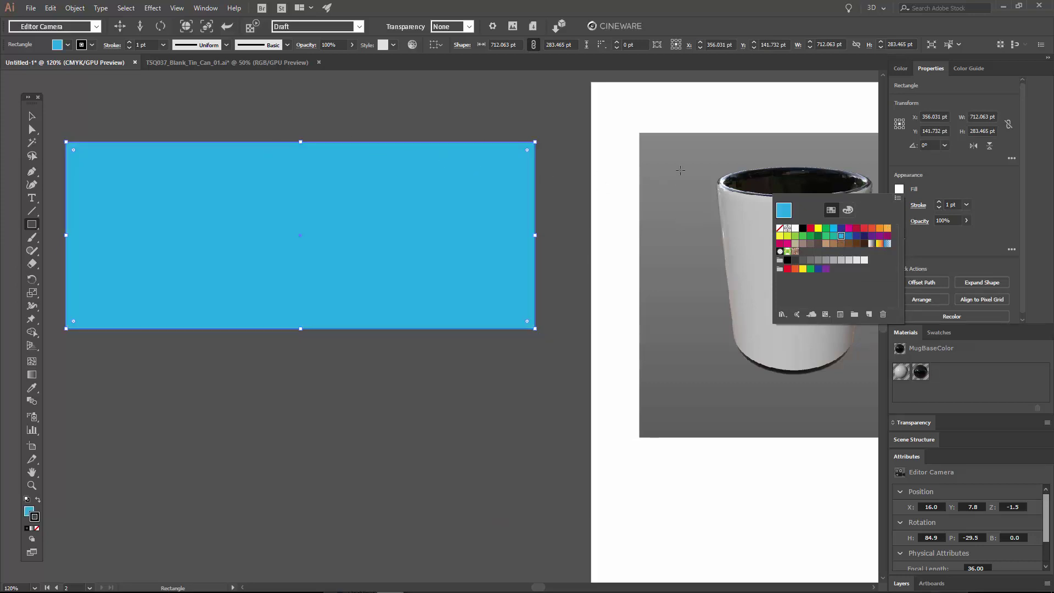
{"action": "key", "text": "Escape"}
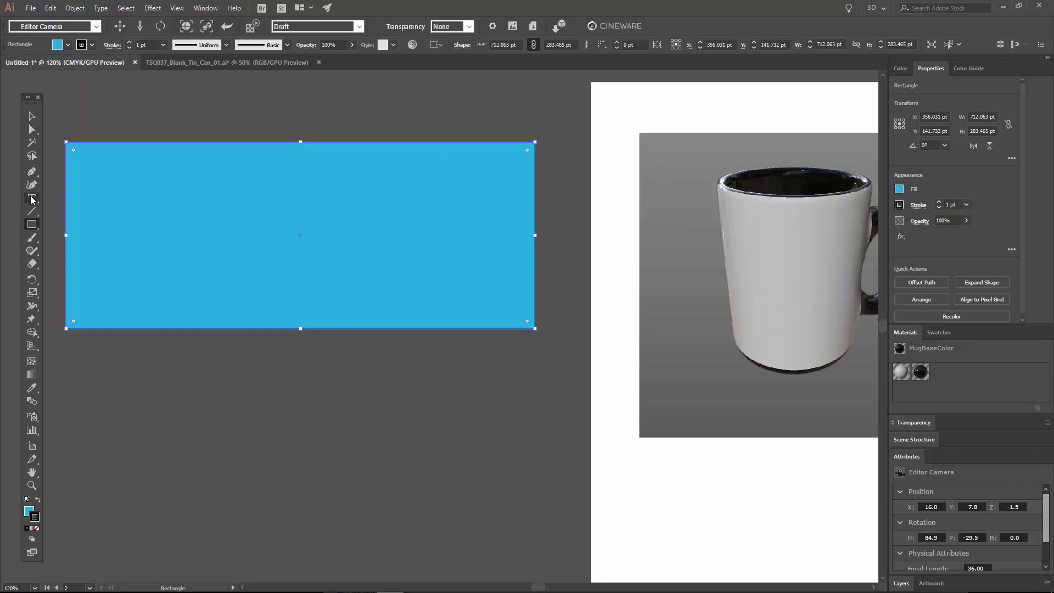
- Add the text FRONT on the blue rectangle, enlarge it to about 78 pt and place it near the centre
{"action": "left_click", "coordinate": [32, 198]}
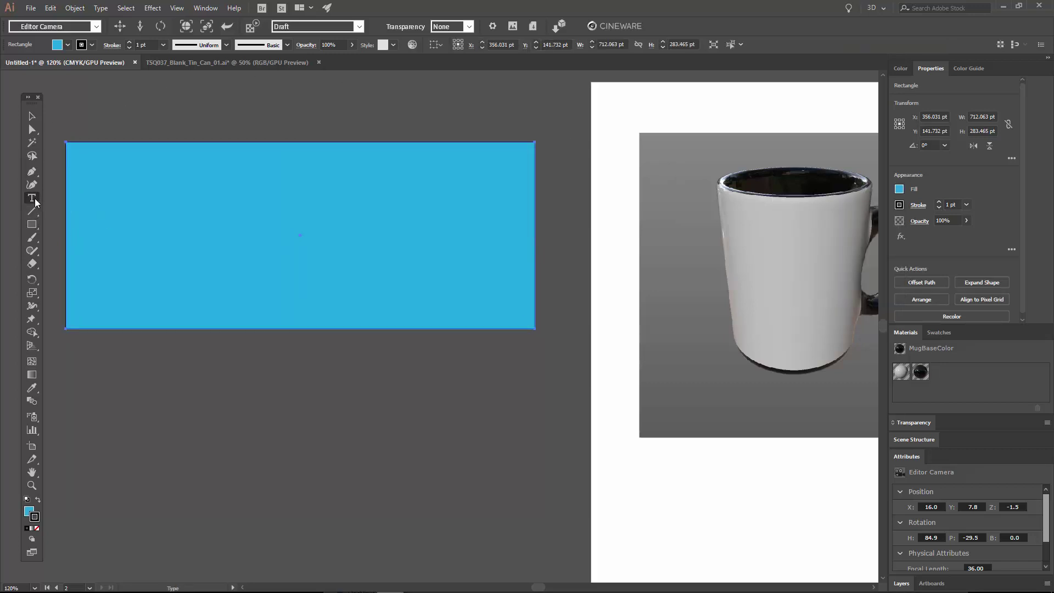
{"action": "left_click", "coordinate": [227, 226]}
{"action": "type", "text": "FRONT"}
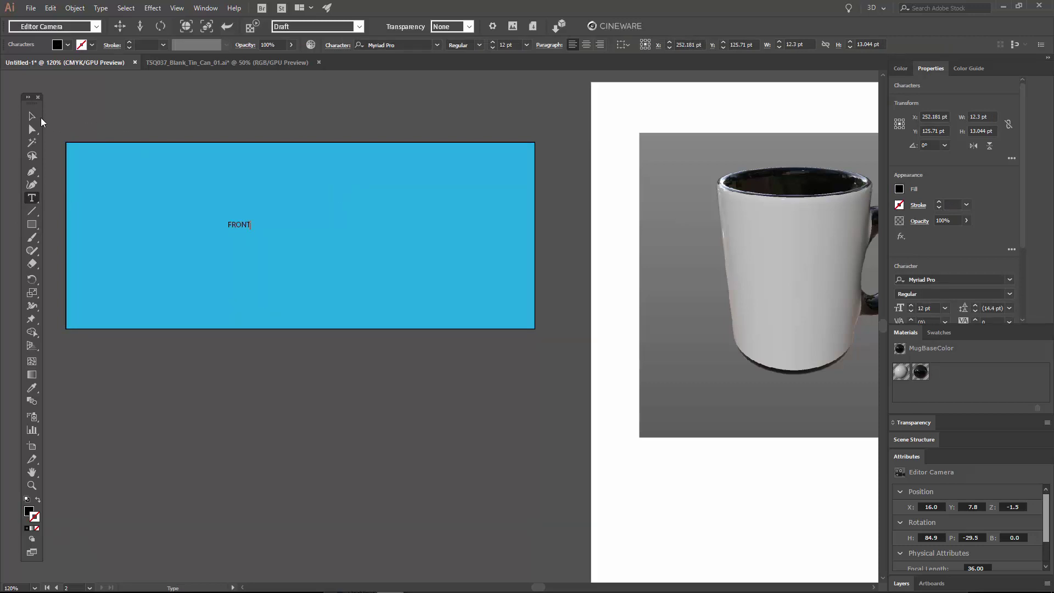
{"action": "key", "text": "Escape"}
{"action": "left_click_drag", "start_coordinate": [251, 230], "coordinate": [341, 241]}
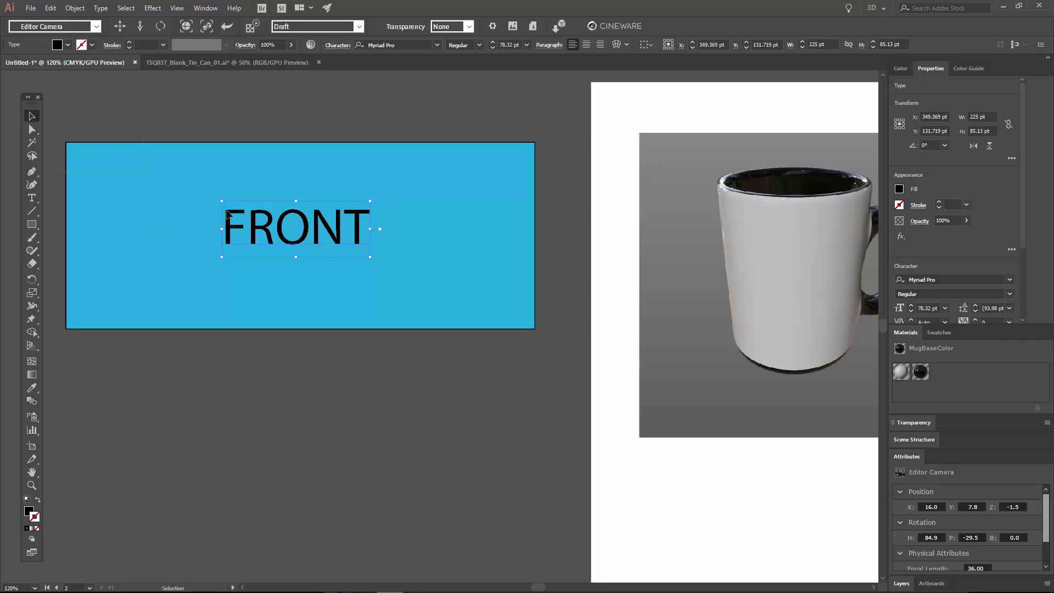
- Select all the label artwork, expand Mug_SDS and Mug in the scene structure, and open the MugLabel material assigned to MugOutside
{"action": "key", "text": "ctrl+a"}
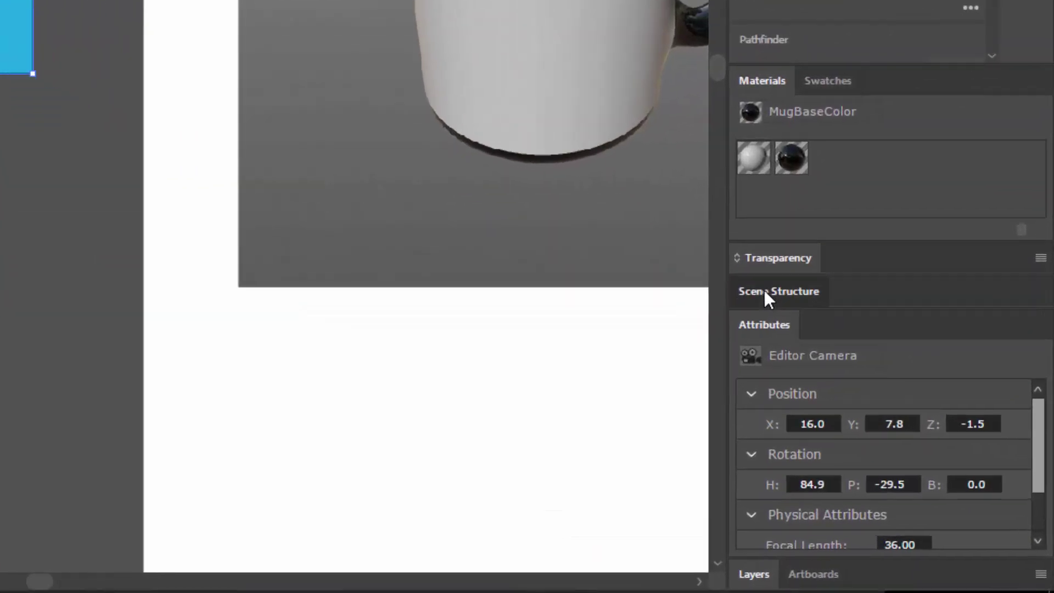
{"action": "left_click", "coordinate": [839, 369]}
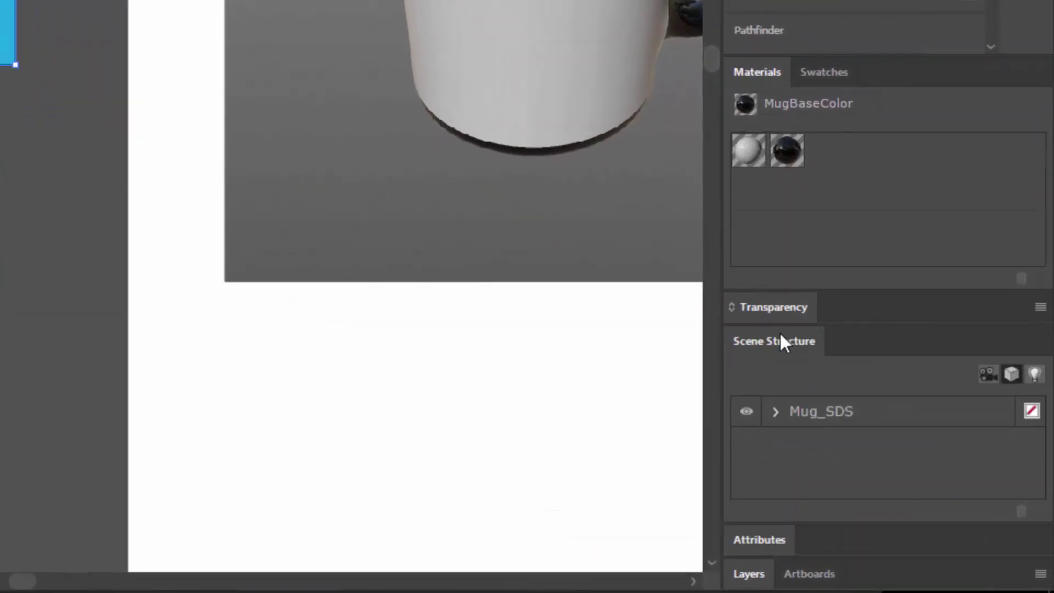
{"action": "left_click", "coordinate": [778, 414]}
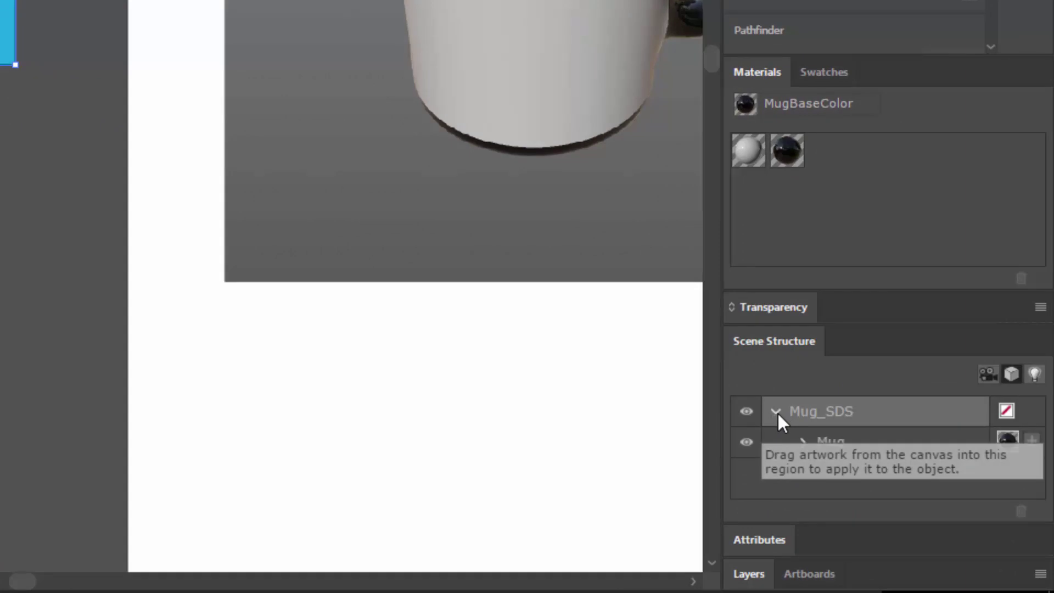
{"action": "left_click", "coordinate": [804, 442]}
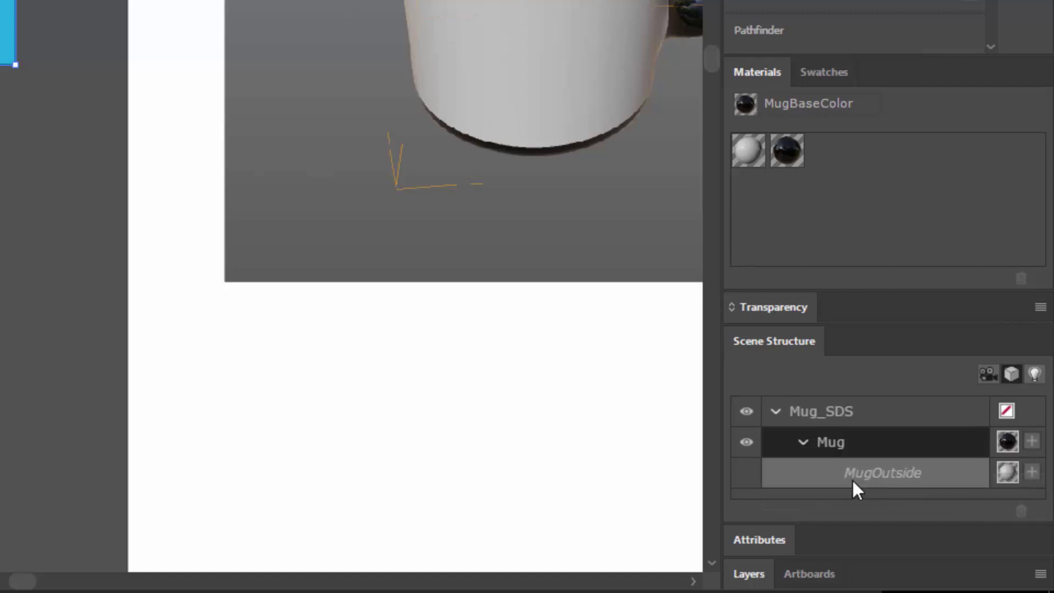
{"action": "left_click", "coordinate": [845, 444]}
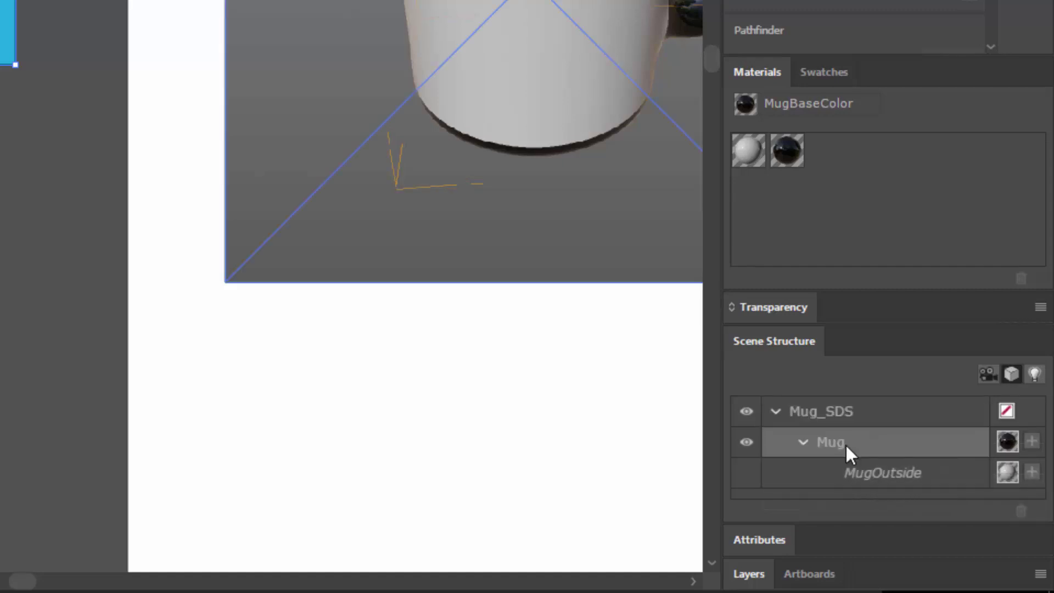
{"action": "left_click", "coordinate": [1003, 475]}
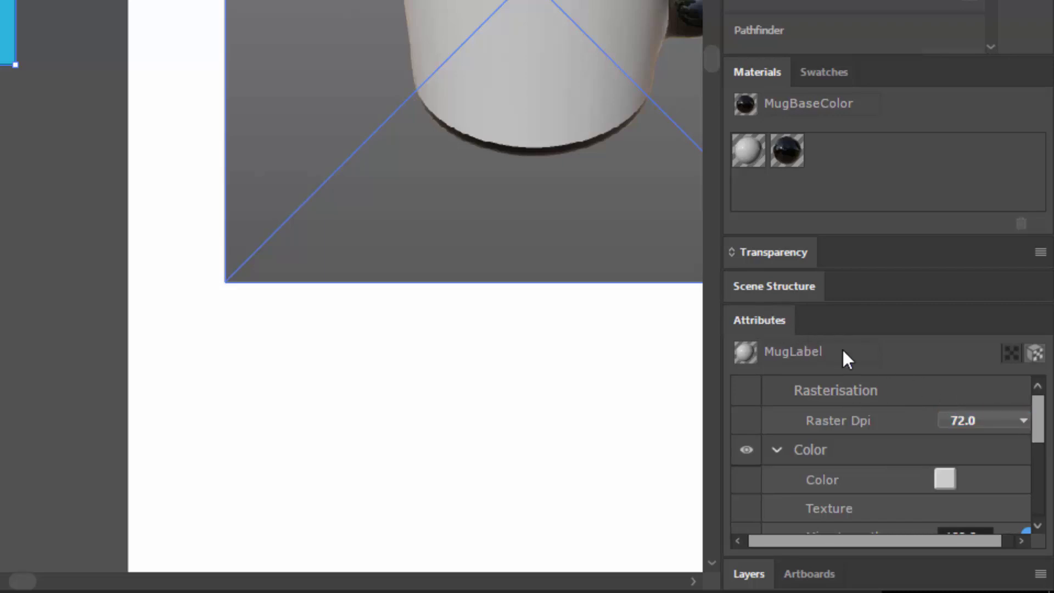
- Set the MugLabel material's color to red #d85050 and apply the selected label artwork as its color texture
{"action": "left_click_drag", "start_coordinate": [1036, 420], "coordinate": [1052, 438]}
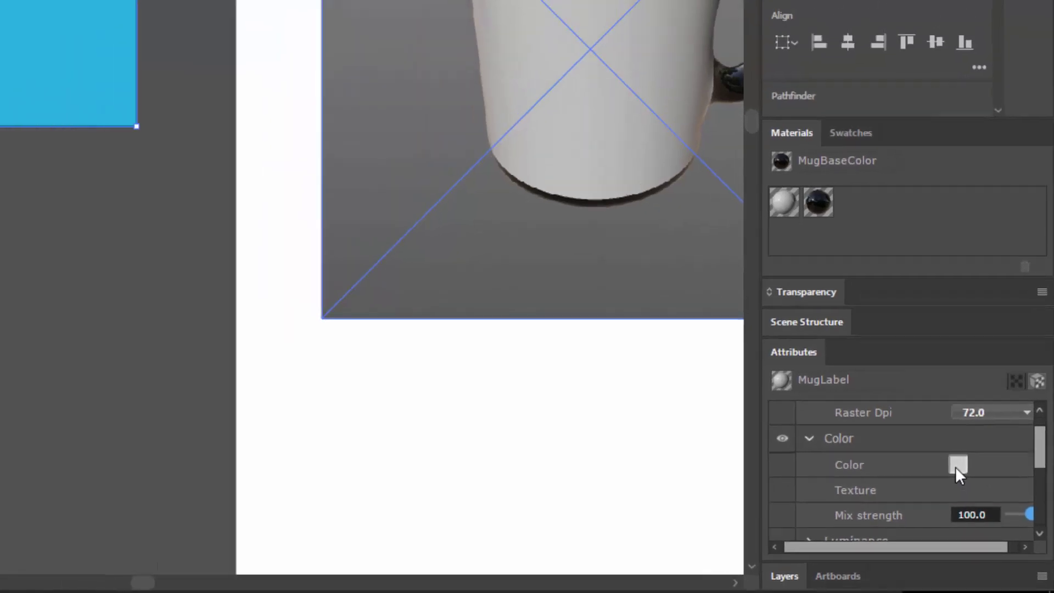
{"action": "left_click", "coordinate": [944, 448]}
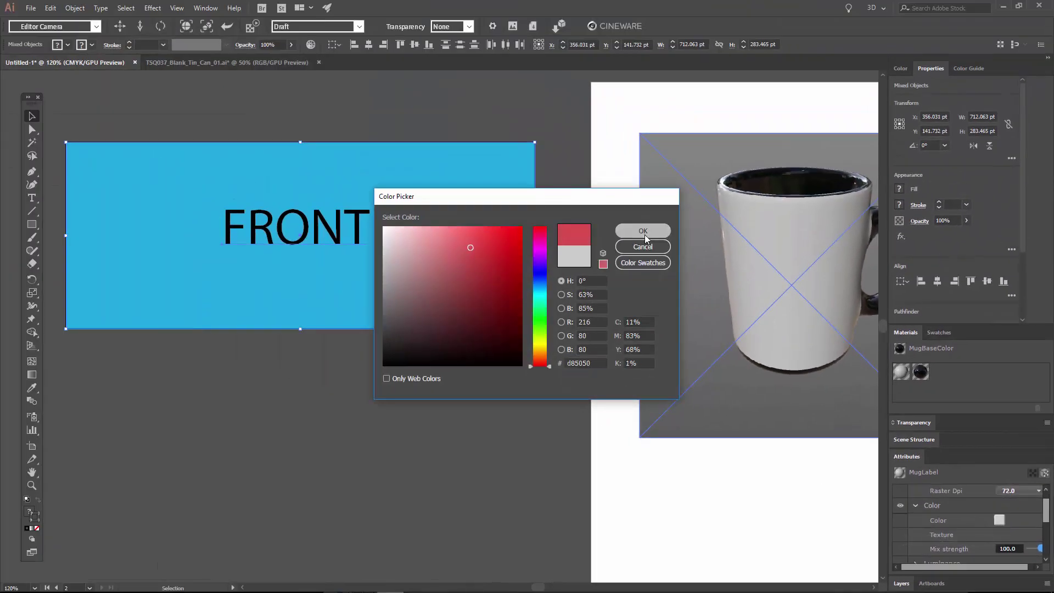
{"action": "left_click", "coordinate": [640, 233]}
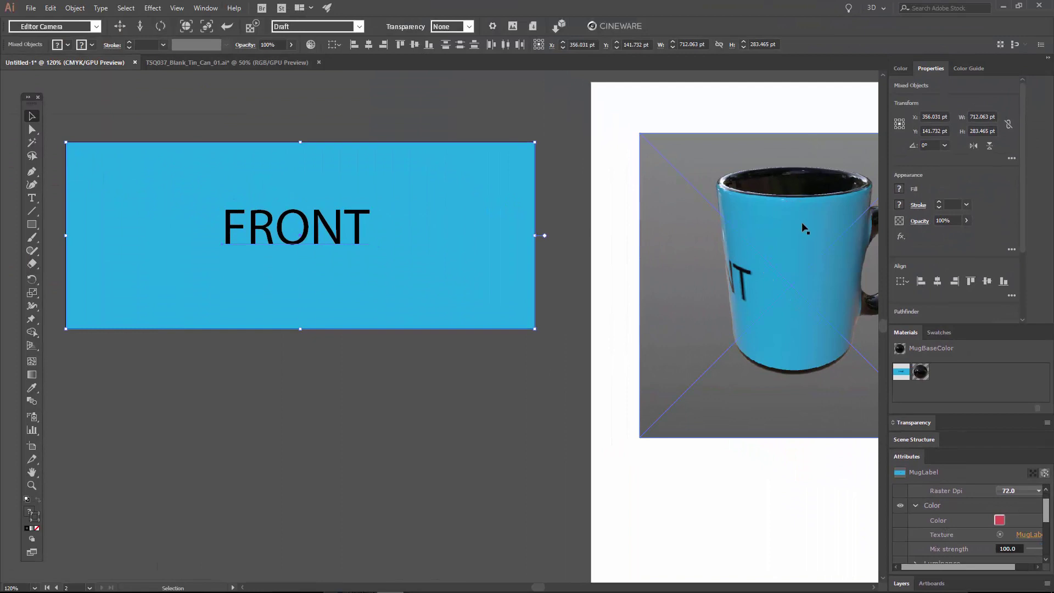
- Orbit the camera around the mug to inspect the wrapped label, ending on a higher view with the handle facing left
{"action": "left_click_drag", "start_coordinate": [805, 227], "coordinate": [631, 225]}
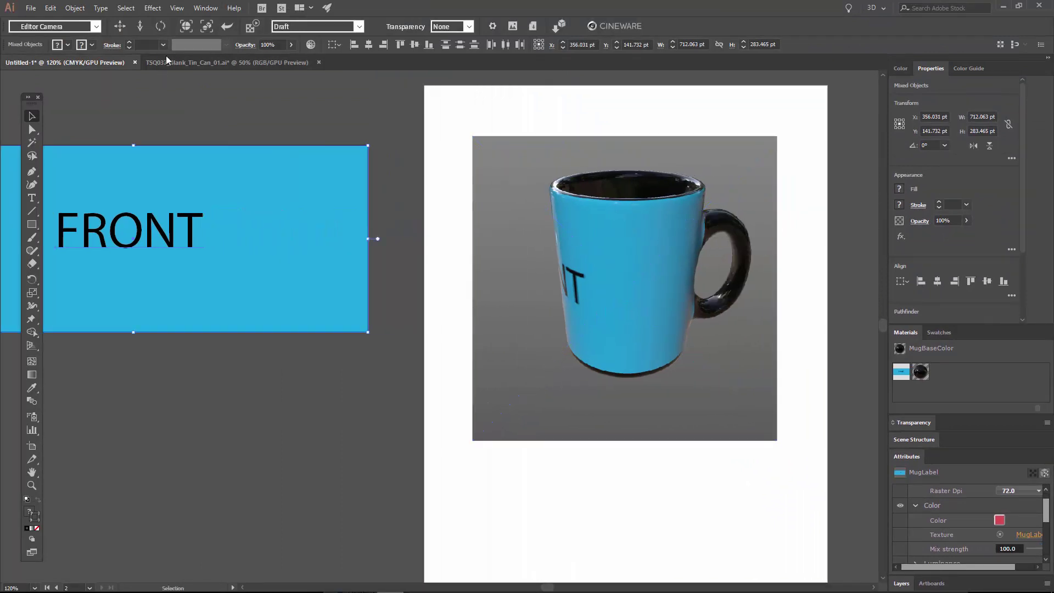
{"action": "left_click", "coordinate": [161, 26]}
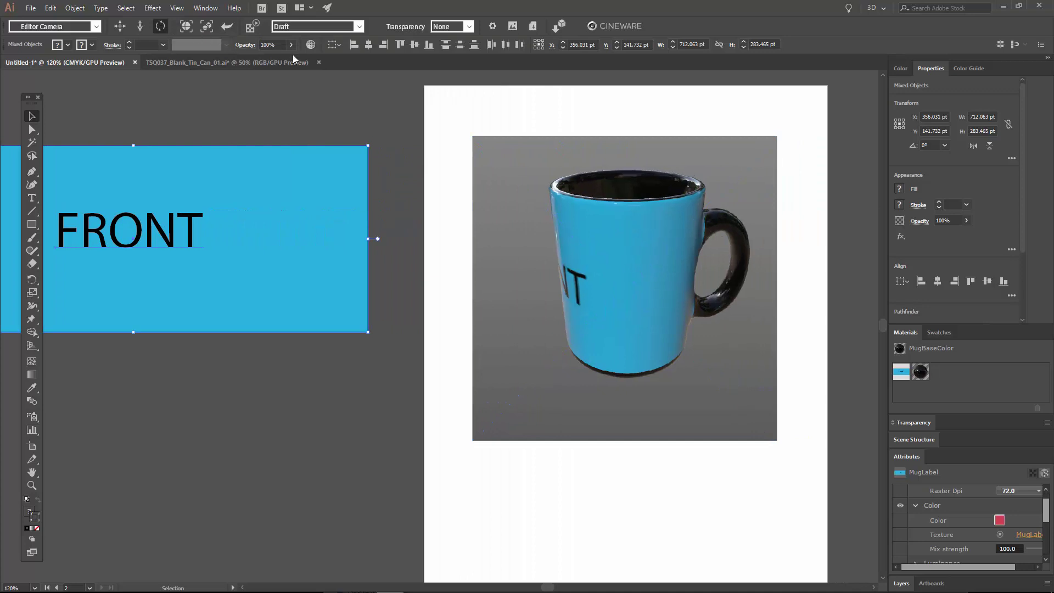
{"action": "left_click_drag", "start_coordinate": [302, 61], "coordinate": [812, 145]}
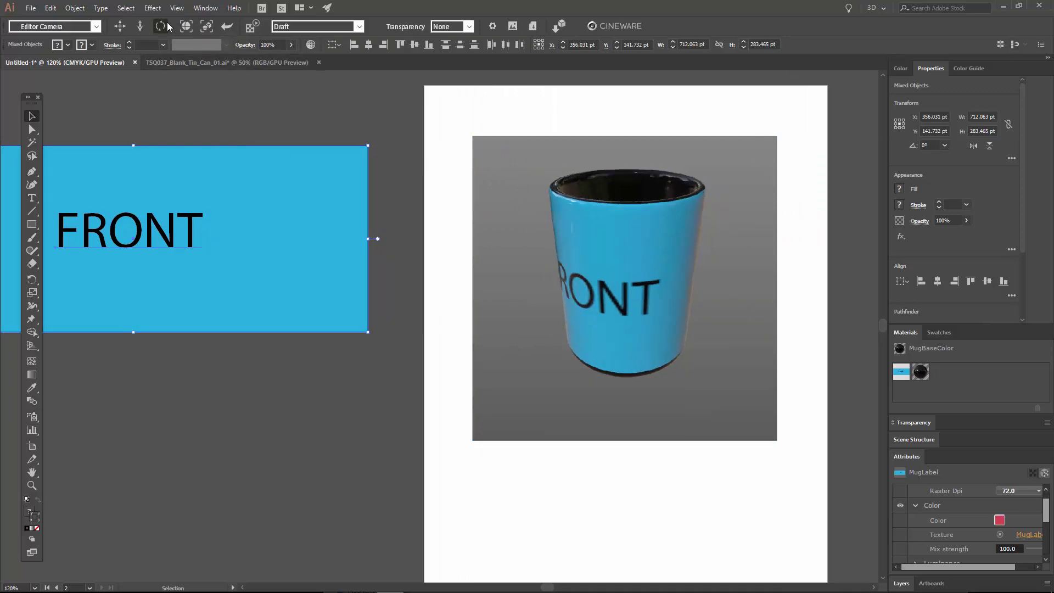
{"action": "left_click_drag", "start_coordinate": [175, 29], "coordinate": [1050, 55]}
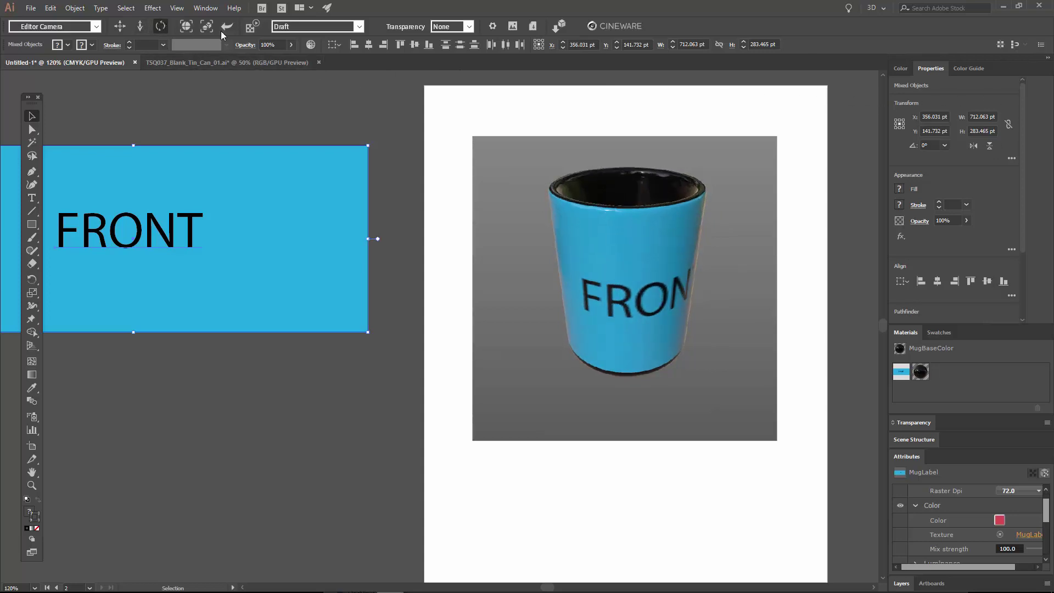
{"action": "left_click_drag", "start_coordinate": [240, 40], "coordinate": [681, 103]}
{"action": "left_click_drag", "start_coordinate": [200, 43], "coordinate": [516, 253]}
- Remove the stroke from the blue label rectangle
{"action": "left_click", "coordinate": [237, 142]}
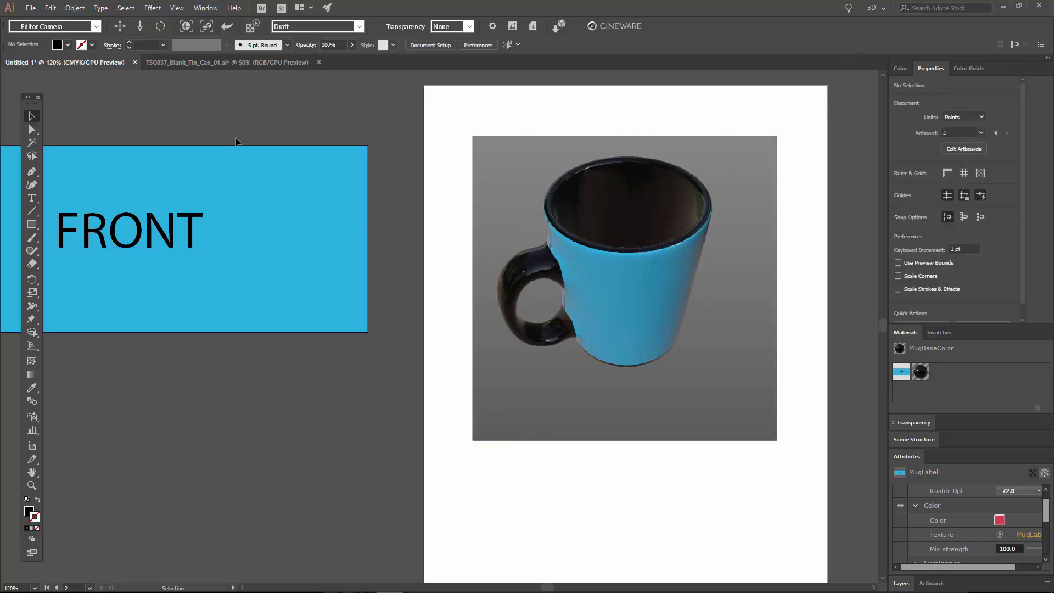
{"action": "left_click", "coordinate": [364, 177]}
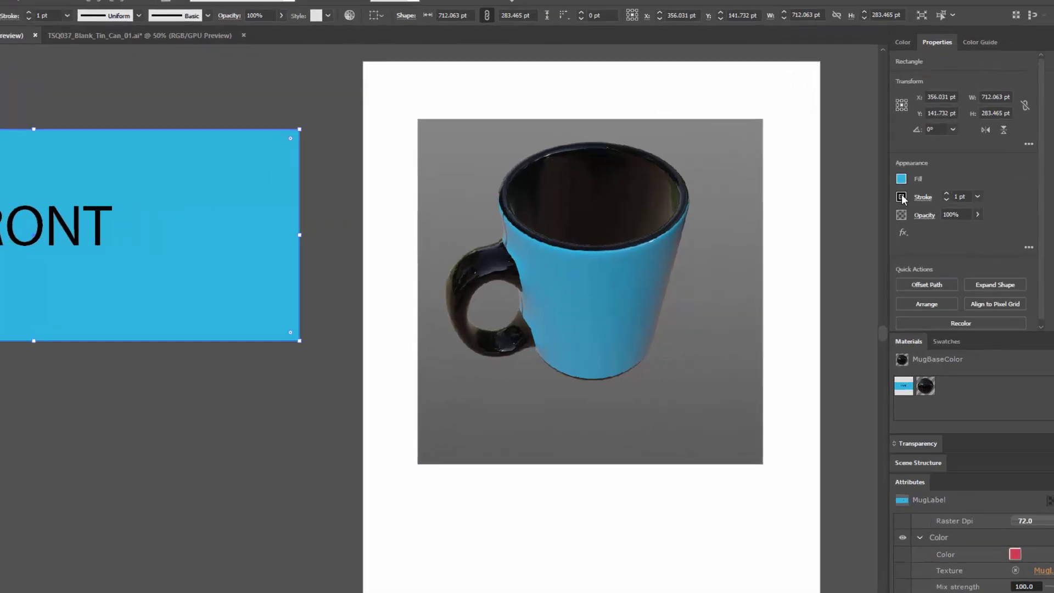
{"action": "left_click", "coordinate": [899, 205]}
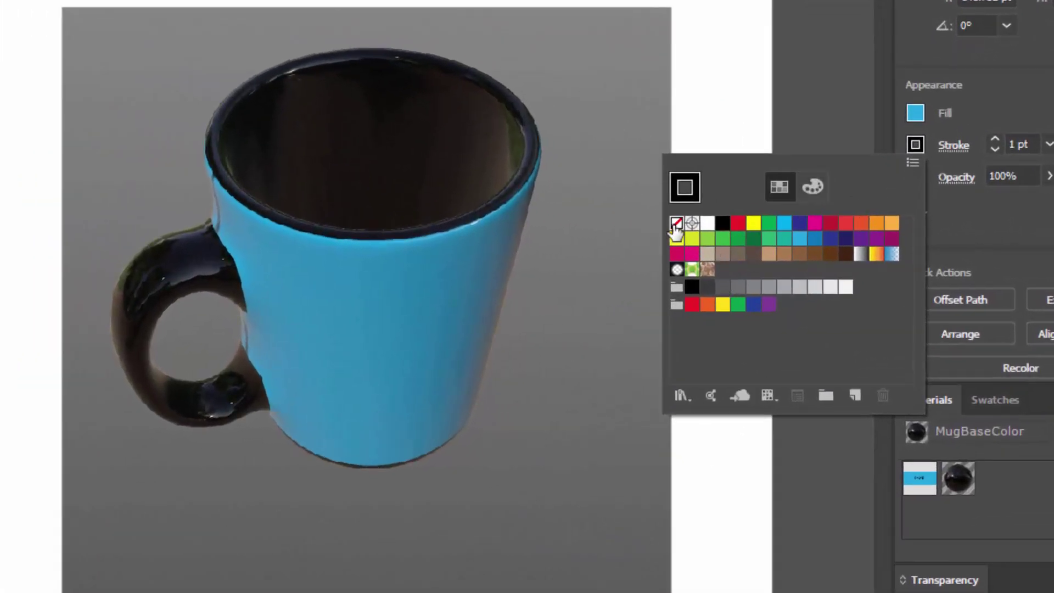
{"action": "left_click", "coordinate": [676, 224]}
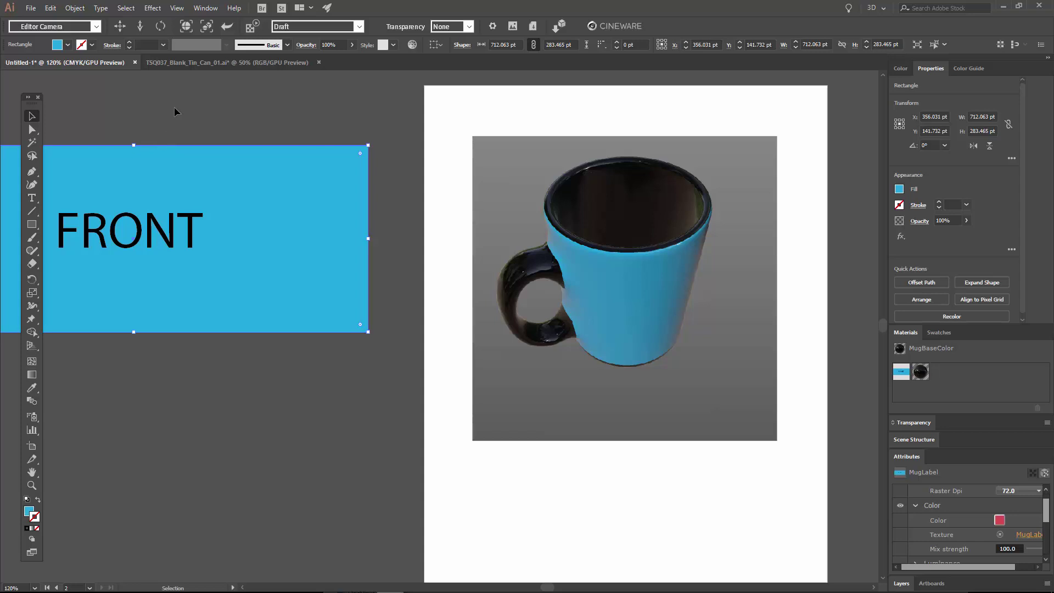
- Switch to the tin can template, sample the light blue of its label and display the colour's CMYK values
{"action": "left_click", "coordinate": [186, 62]}
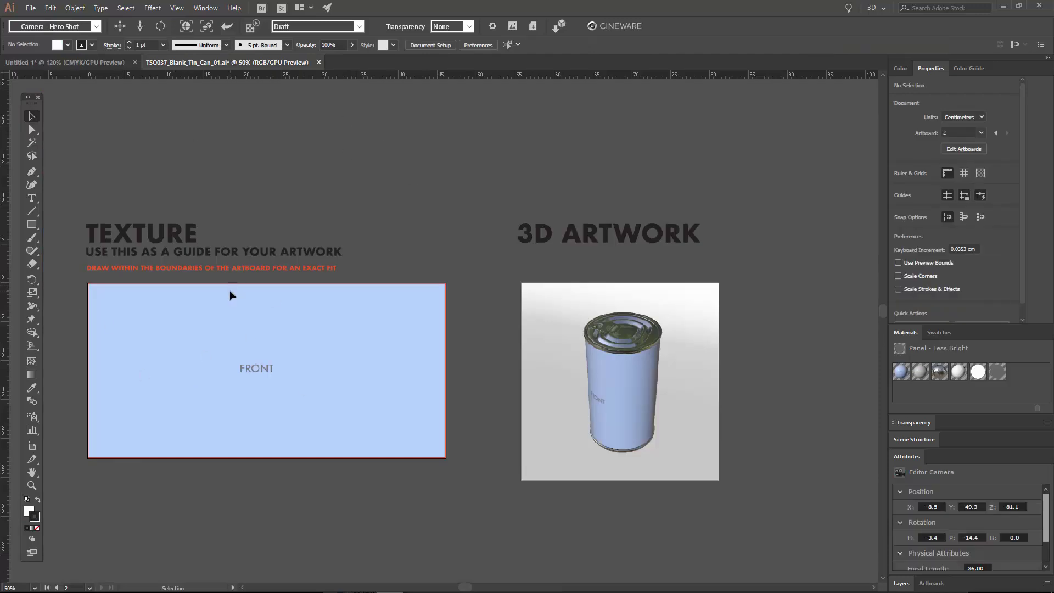
{"action": "left_click", "coordinate": [32, 387]}
{"action": "left_click", "coordinate": [258, 328]}
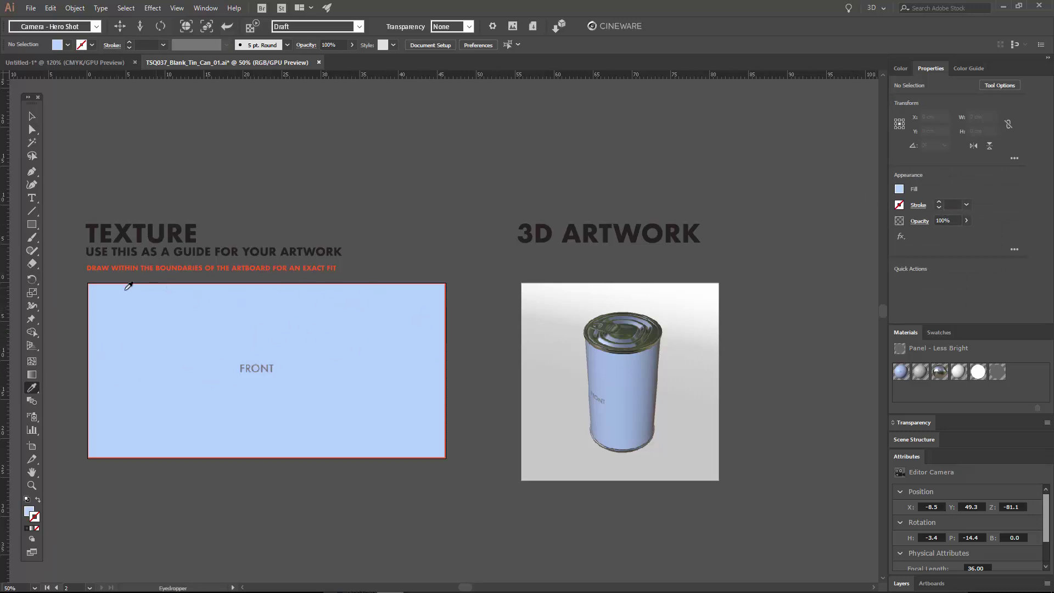
{"action": "left_click", "coordinate": [900, 68]}
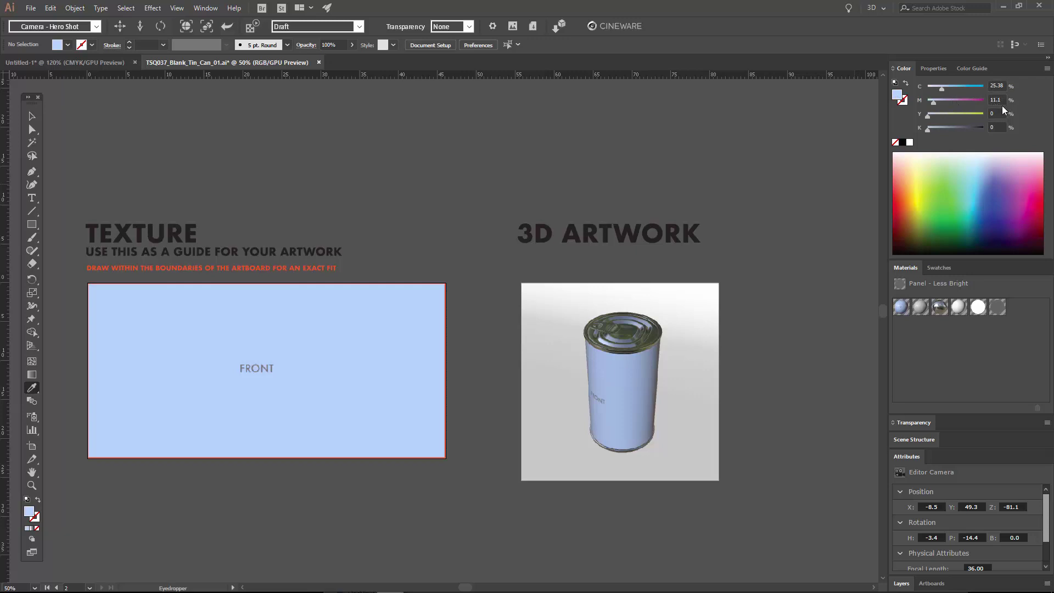
- Return to the mug document and recolour the label rectangle light blue with C 23% and M 10%
{"action": "left_click", "coordinate": [81, 64]}
{"action": "key", "text": "v"}
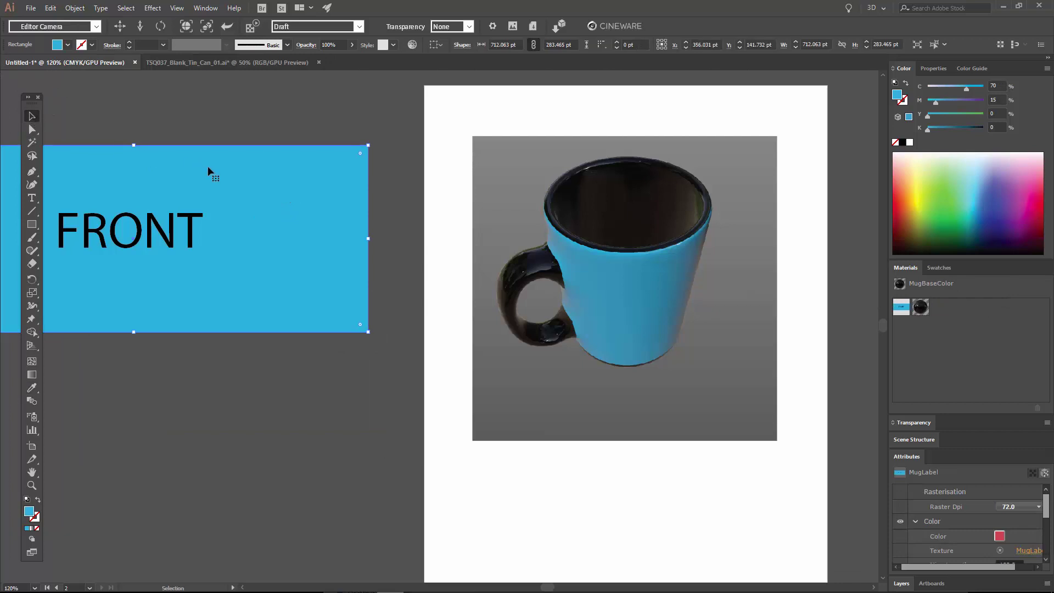
{"action": "left_click_drag", "start_coordinate": [946, 87], "coordinate": [937, 84]}
{"action": "left_click_drag", "start_coordinate": [935, 104], "coordinate": [933, 105]}
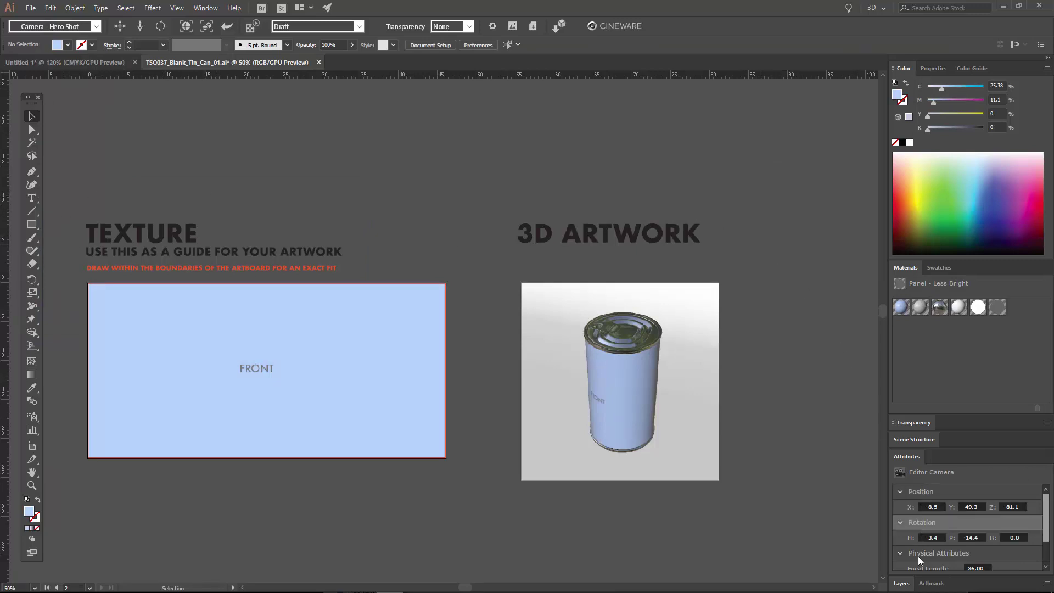
- Switch to the tin can template, then expand and unlock its Texture layer
{"action": "left_click", "coordinate": [902, 583]}
{"action": "left_click", "coordinate": [944, 541]}
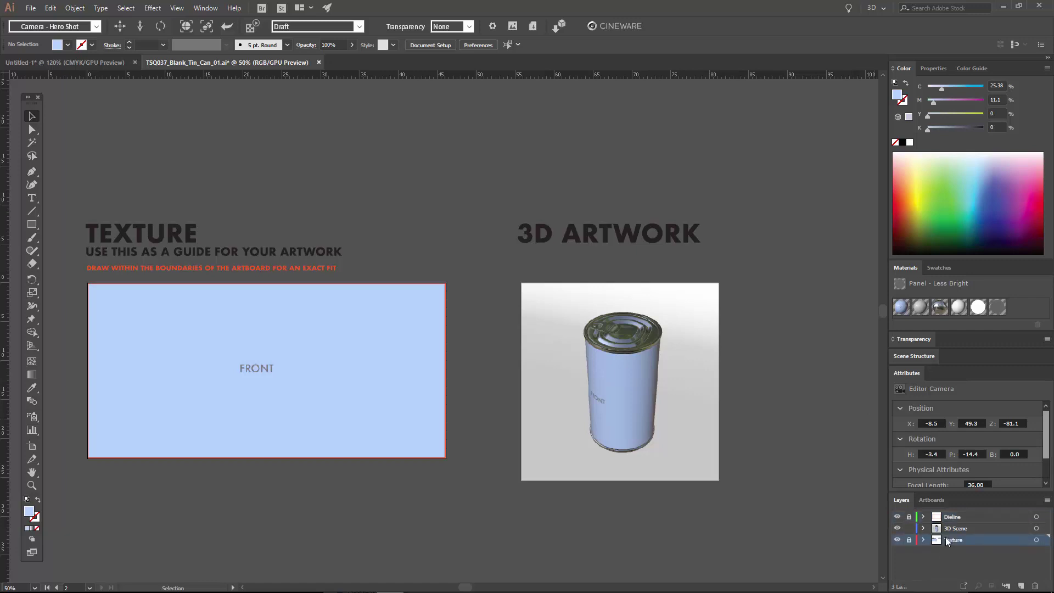
{"action": "left_click", "coordinate": [922, 540]}
{"action": "scroll", "coordinate": [929, 561], "scroll_direction": "down", "scroll_amount": 1}
{"action": "left_click", "coordinate": [909, 518]}
- Select the four heading text groups in the Texture layer, including TEXTURE and 3D ARTWORK, and copy them
{"action": "left_click", "coordinate": [969, 541]}
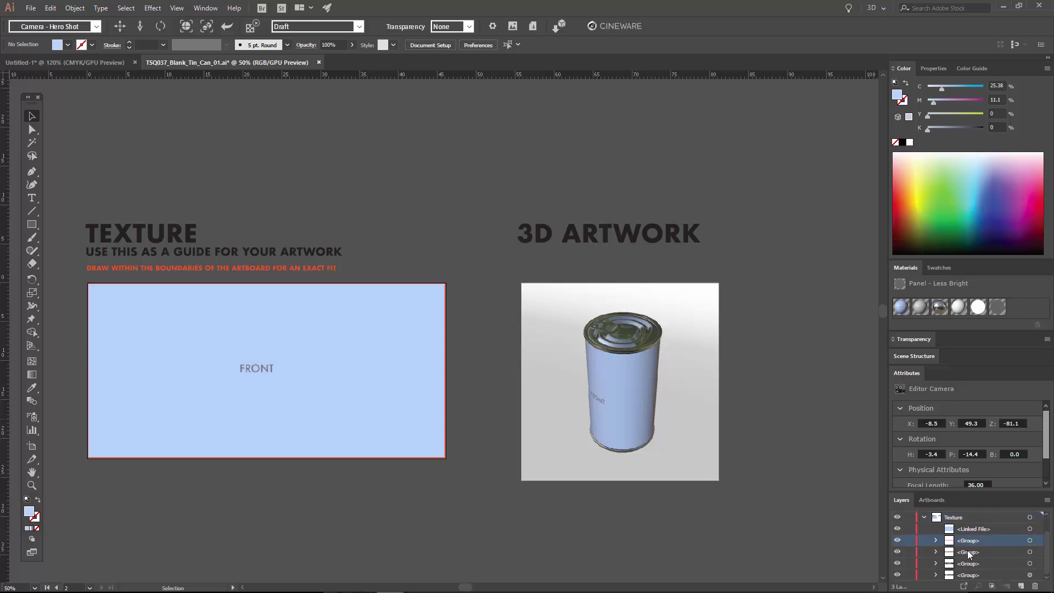
{"action": "left_click", "coordinate": [971, 575], "text": "shift"}
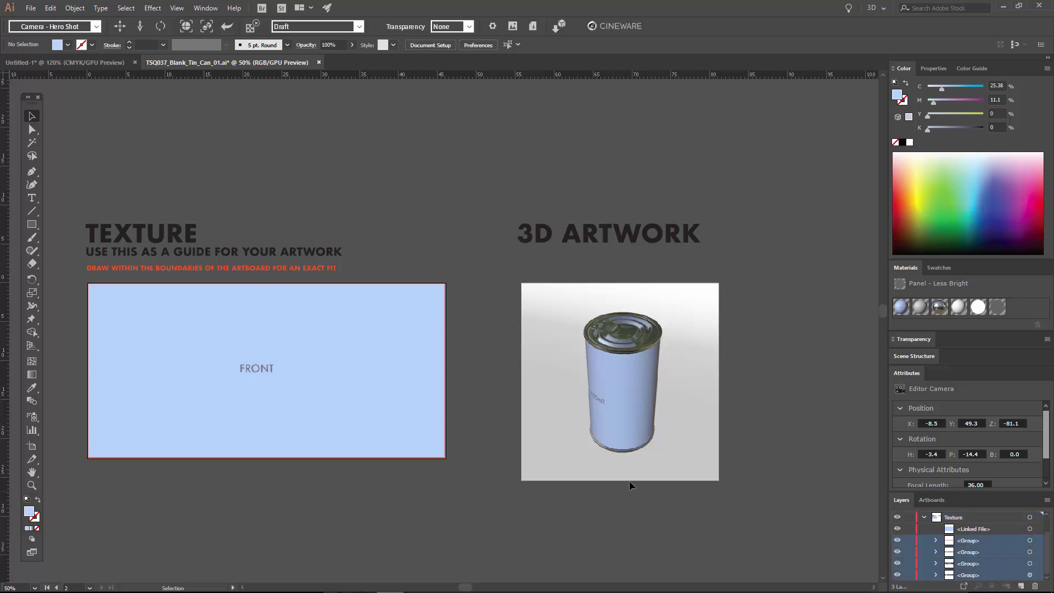
{"action": "left_click_drag", "start_coordinate": [334, 283], "coordinate": [749, 272]}
{"action": "key", "text": "a"}
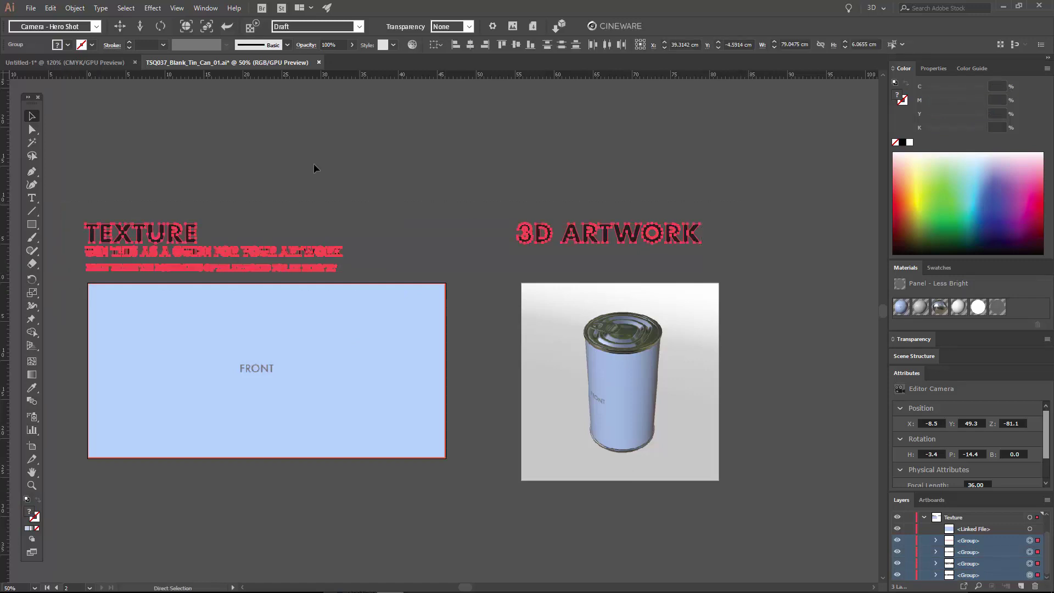
{"action": "key", "text": "v"}
- Paste the copied heading texts into the mug document and move them just above the label rectangle
{"action": "left_click", "coordinate": [82, 63]}
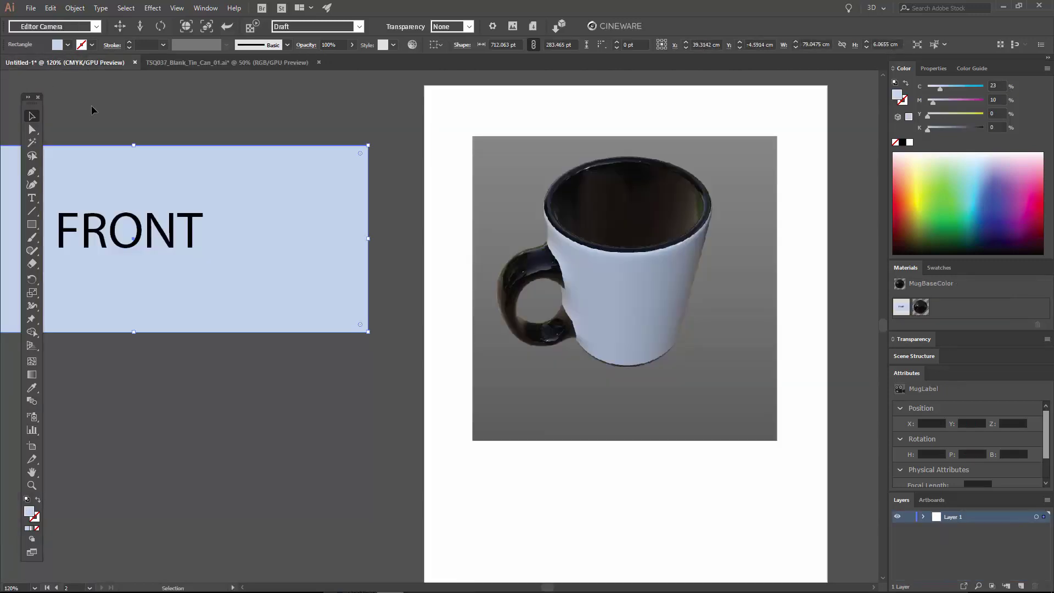
{"action": "key", "text": "ctrl+v"}
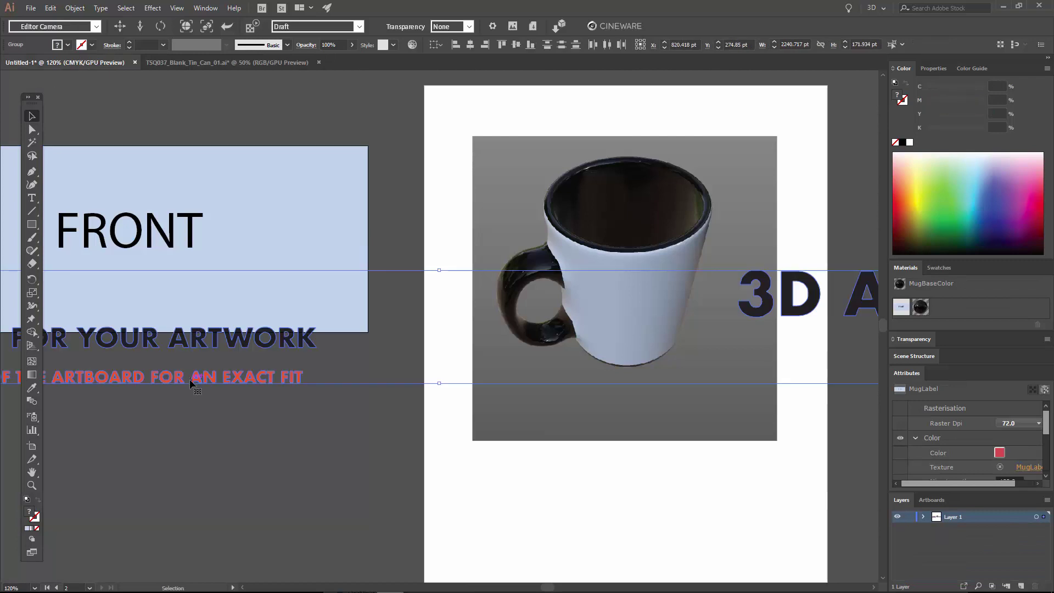
{"action": "left_click_drag", "start_coordinate": [191, 383], "coordinate": [167, 130]}
- Move the label artboard with its FRONT artwork so it sits just below the TEXTURE heading and its two guide lines
{"action": "key", "text": "z"}
{"action": "key", "text": "space"}
{"action": "left_click", "coordinate": [94, 438], "text": "alt"}
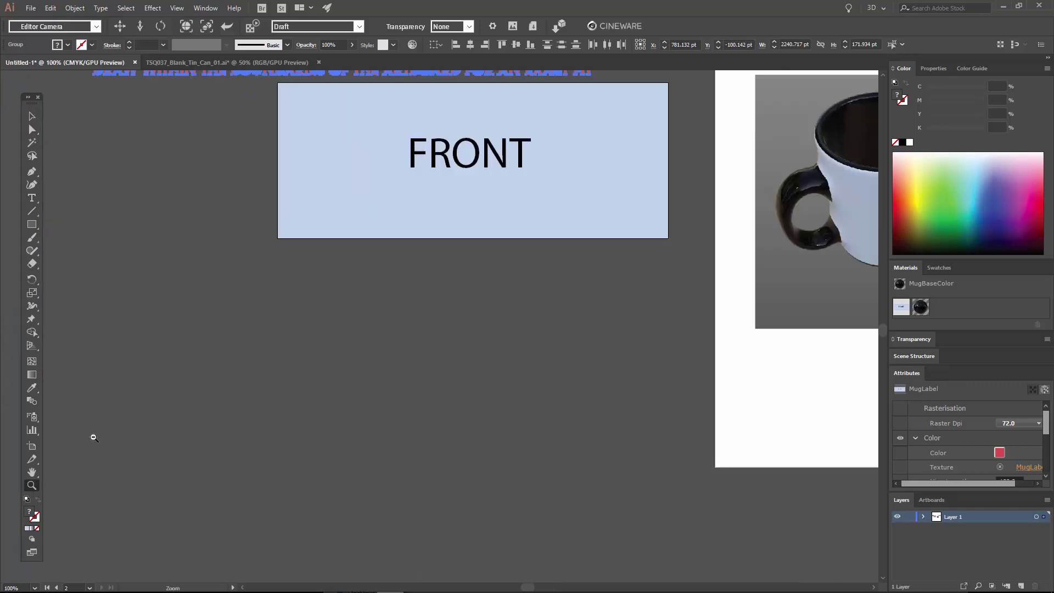
{"action": "left_click", "coordinate": [94, 438], "text": "alt"}
{"action": "left_click_drag", "start_coordinate": [675, 247], "coordinate": [435, 437]}
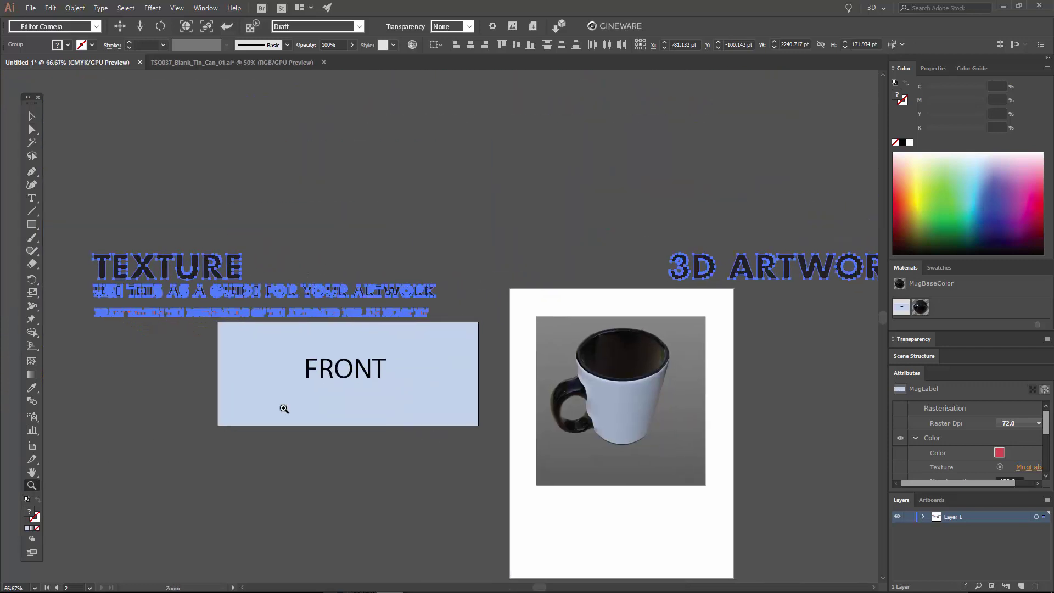
{"action": "left_click", "coordinate": [32, 116]}
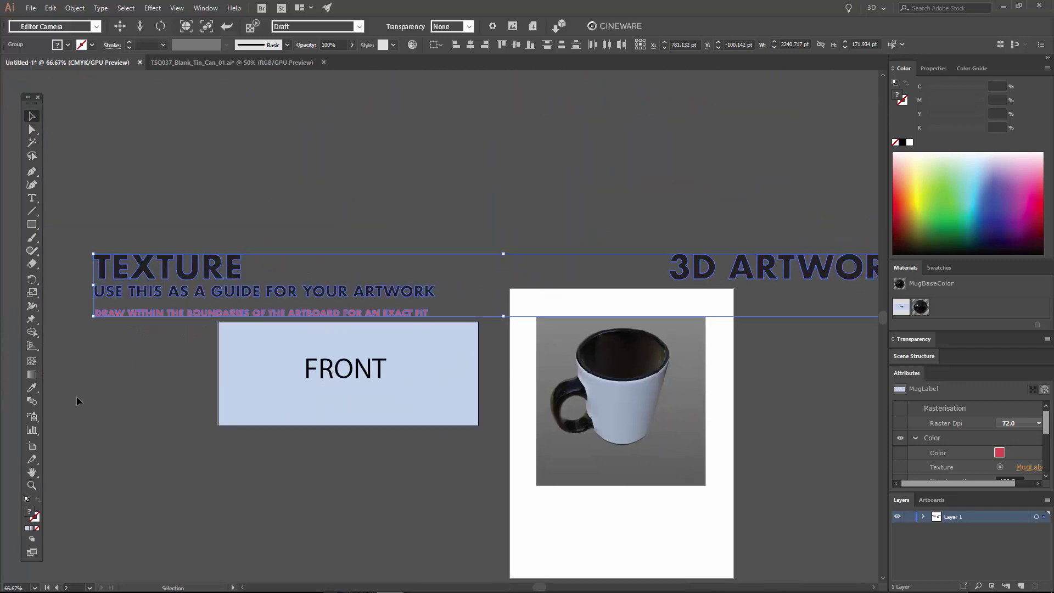
{"action": "left_click", "coordinate": [32, 446]}
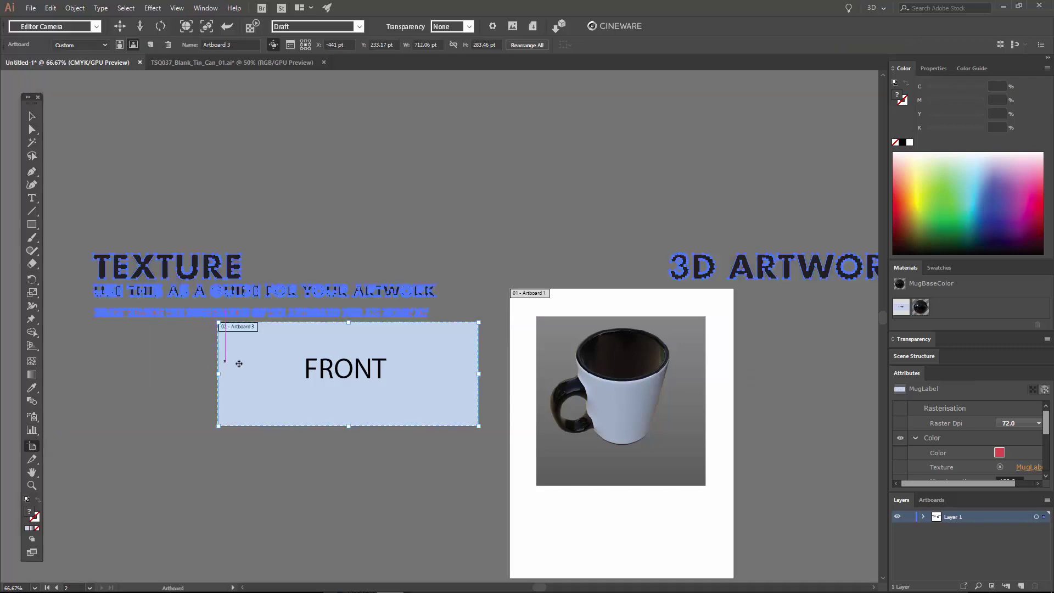
{"action": "left_click_drag", "start_coordinate": [251, 365], "coordinate": [131, 383]}
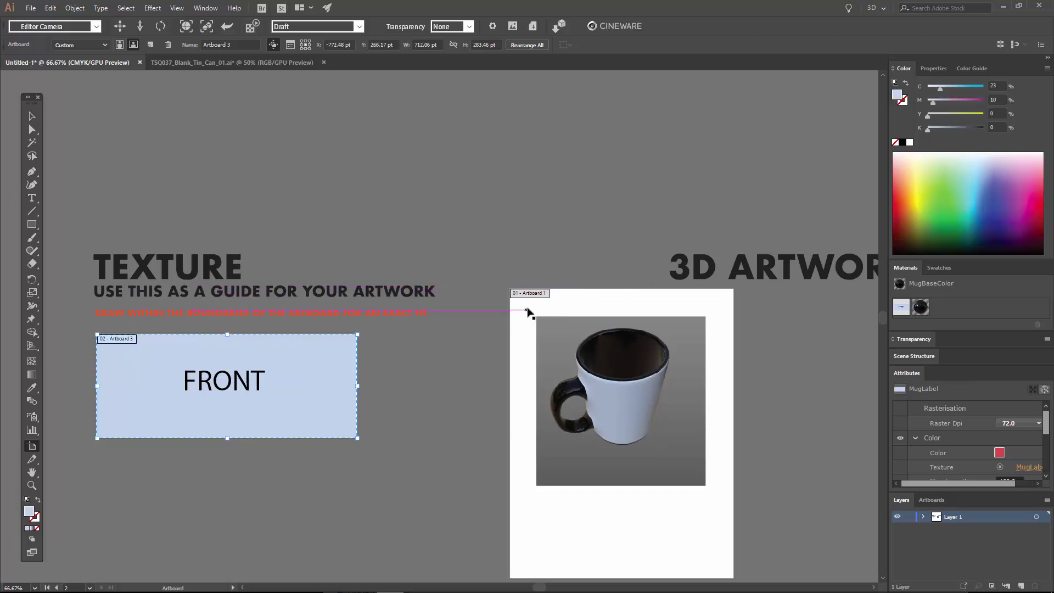
- Resize the mug's artboard to fit tightly around the 3D render, about 462 by 465 pt
{"action": "left_click", "coordinate": [527, 312]}
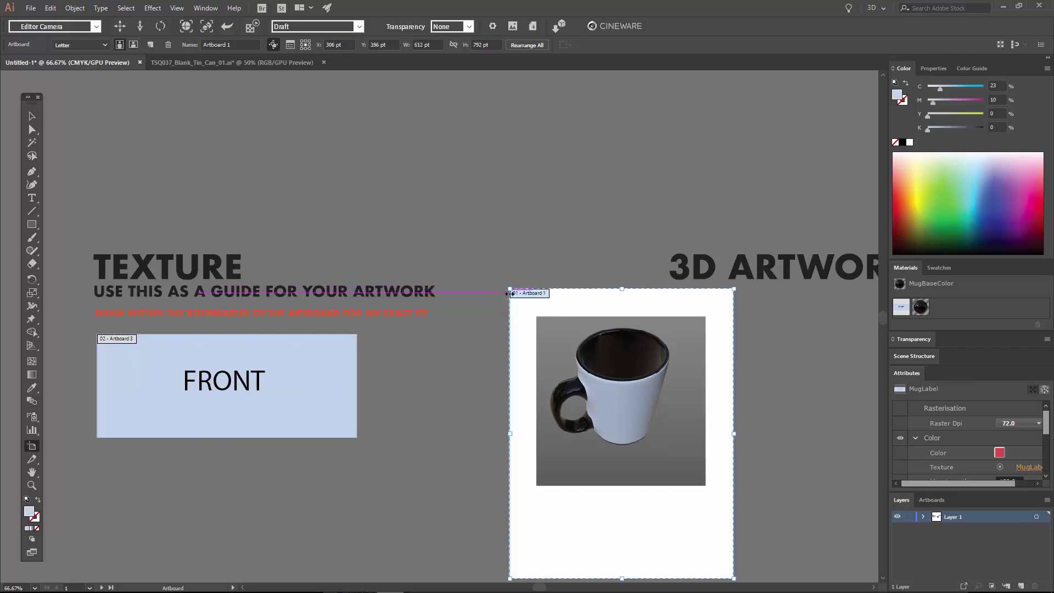
{"action": "left_click_drag", "start_coordinate": [510, 294], "coordinate": [536, 316]}
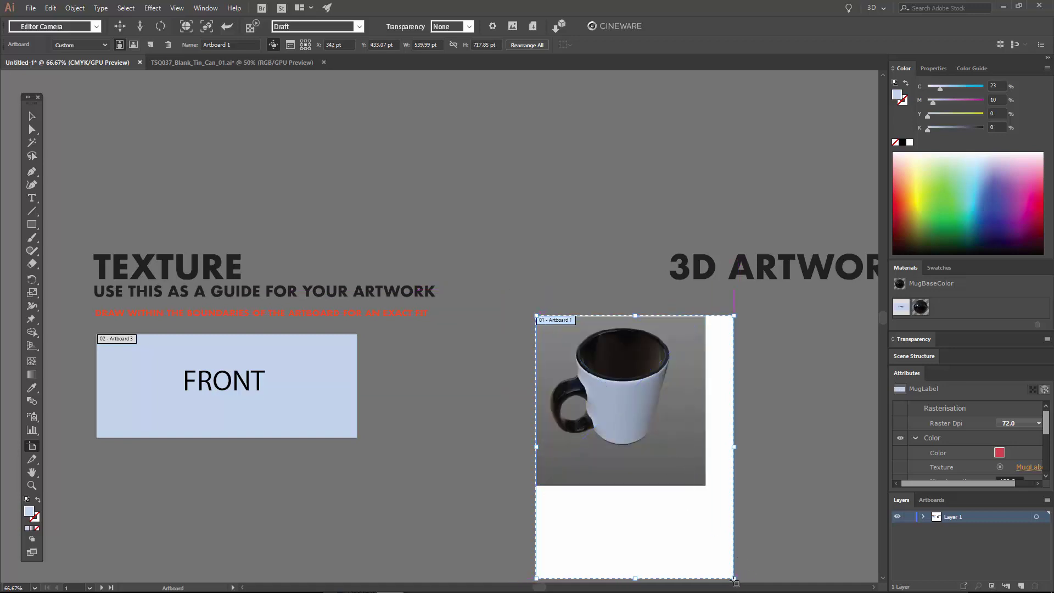
{"action": "left_click_drag", "start_coordinate": [737, 582], "coordinate": [706, 485]}
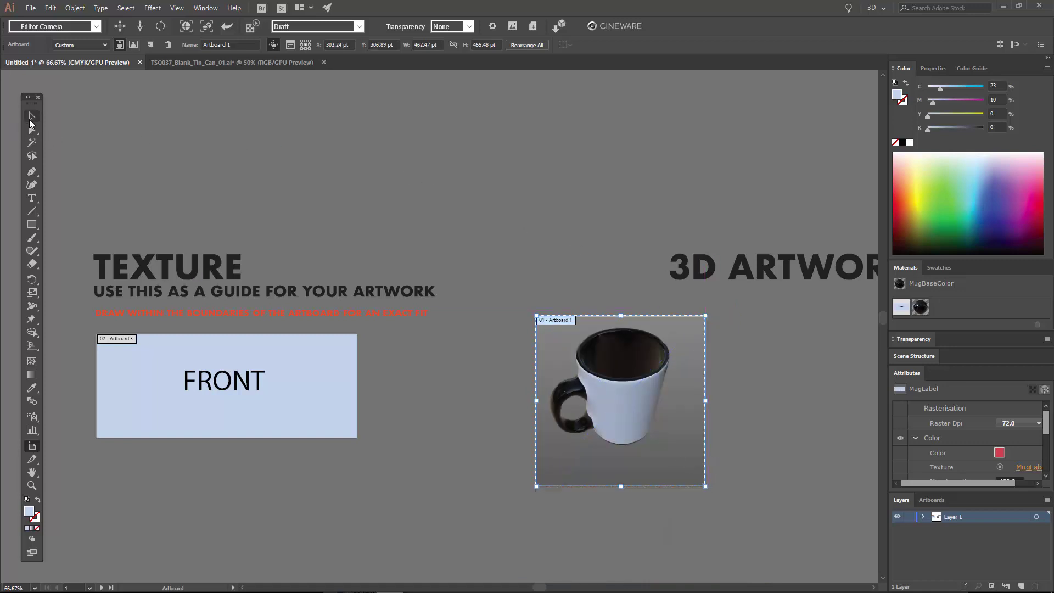
{"action": "left_click", "coordinate": [30, 119]}
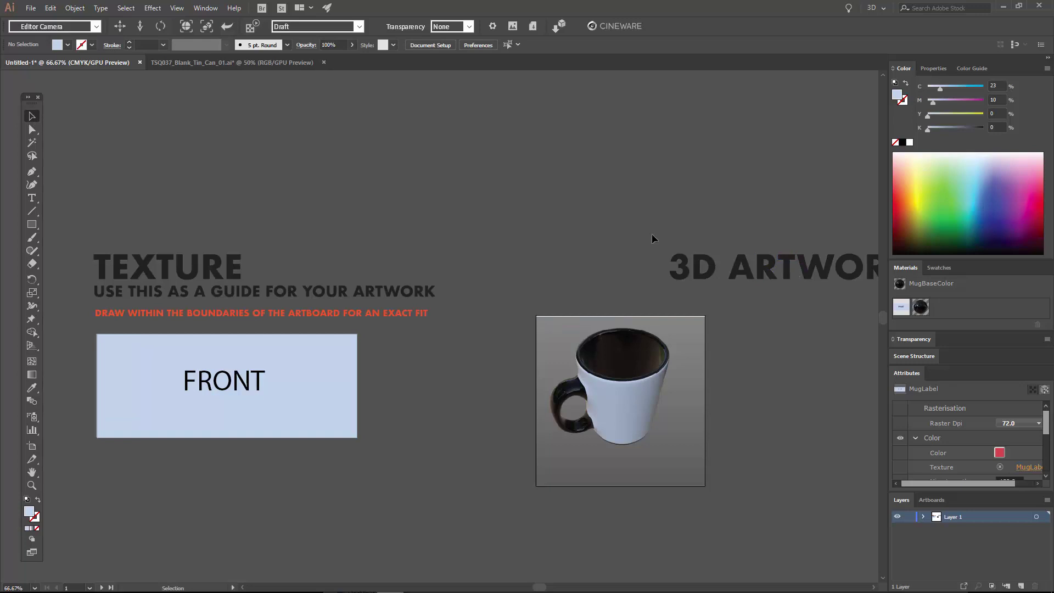
- Move the 3D ARTWORK heading above the mug artboard, aligned with its left edge, and deselect it
{"action": "scroll", "coordinate": [713, 275], "scroll_direction": "right", "scroll_amount": 5}
{"action": "left_click", "coordinate": [670, 273]}
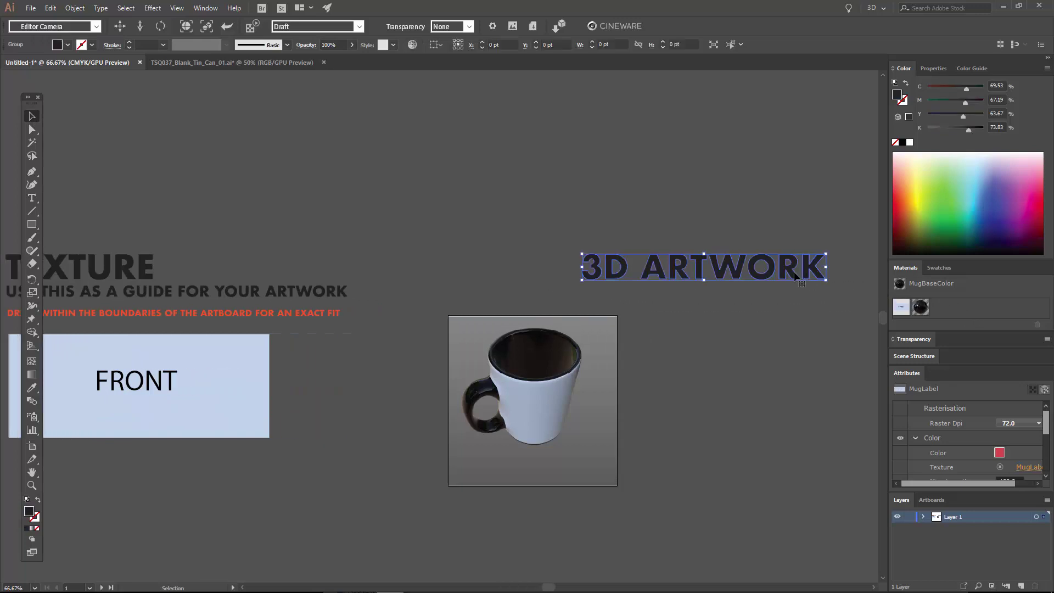
{"action": "left_click_drag", "start_coordinate": [628, 267], "coordinate": [493, 259]}
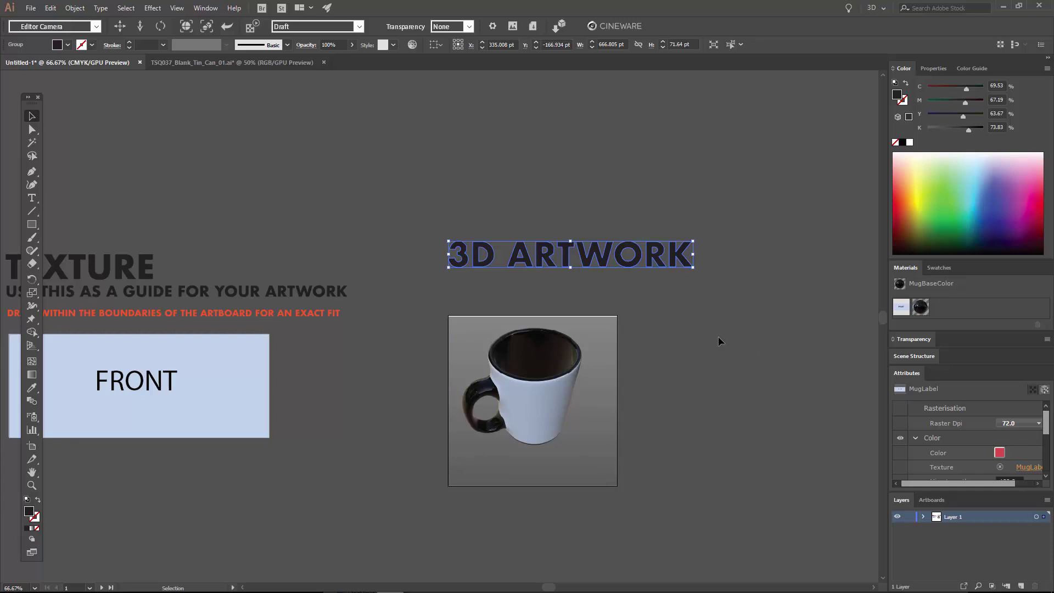
{"action": "left_click", "coordinate": [327, 366]}
{"action": "left_click_drag", "start_coordinate": [328, 366], "coordinate": [415, 340]}
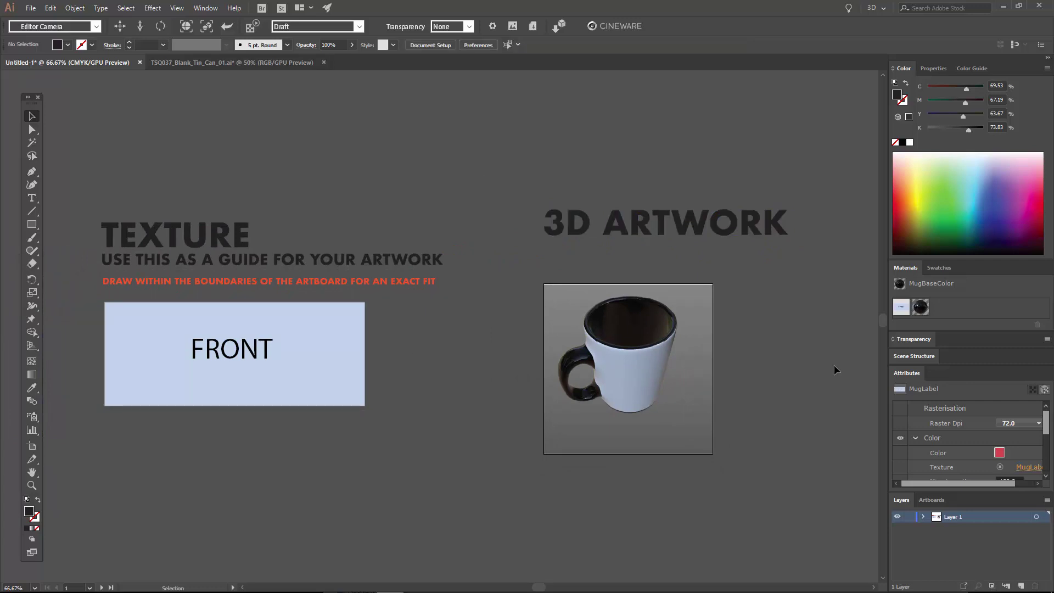
- Set the mug render's transparency to Alpha to remove its grey background
{"action": "left_click", "coordinate": [668, 358]}
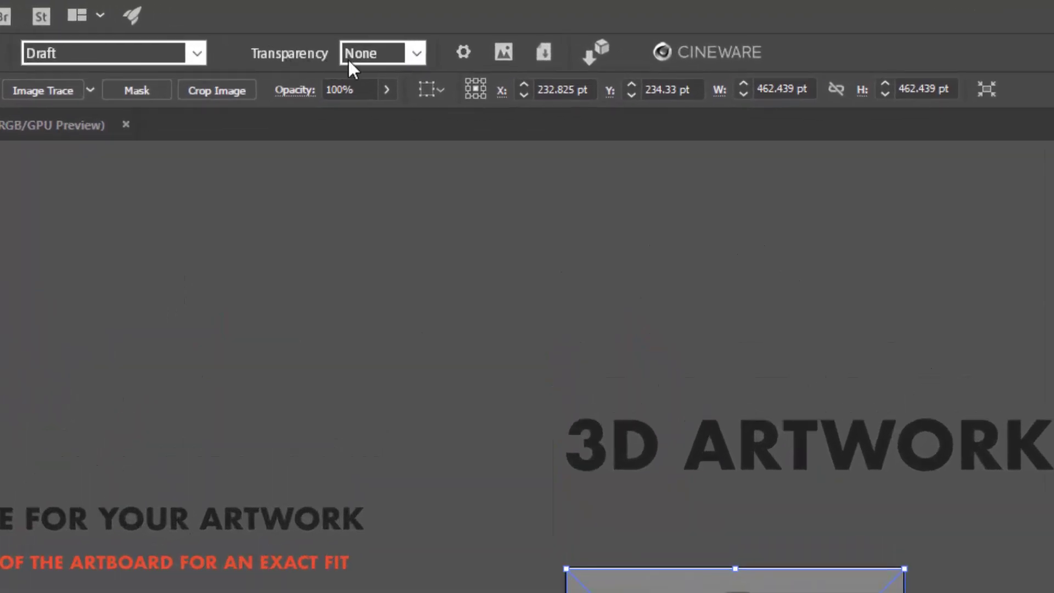
{"action": "left_click", "coordinate": [377, 53]}
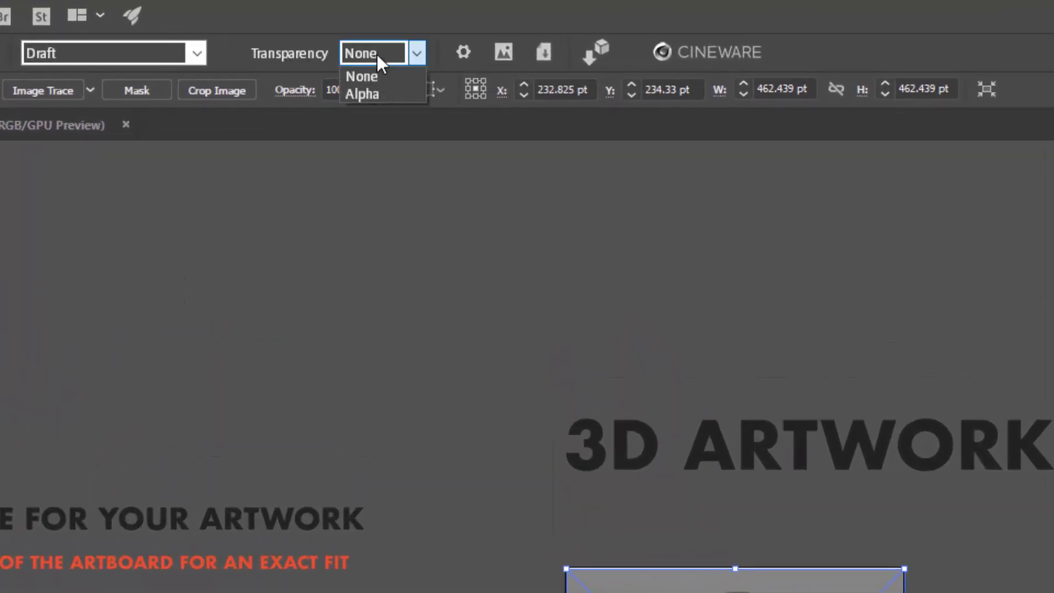
{"action": "left_click", "coordinate": [377, 94]}
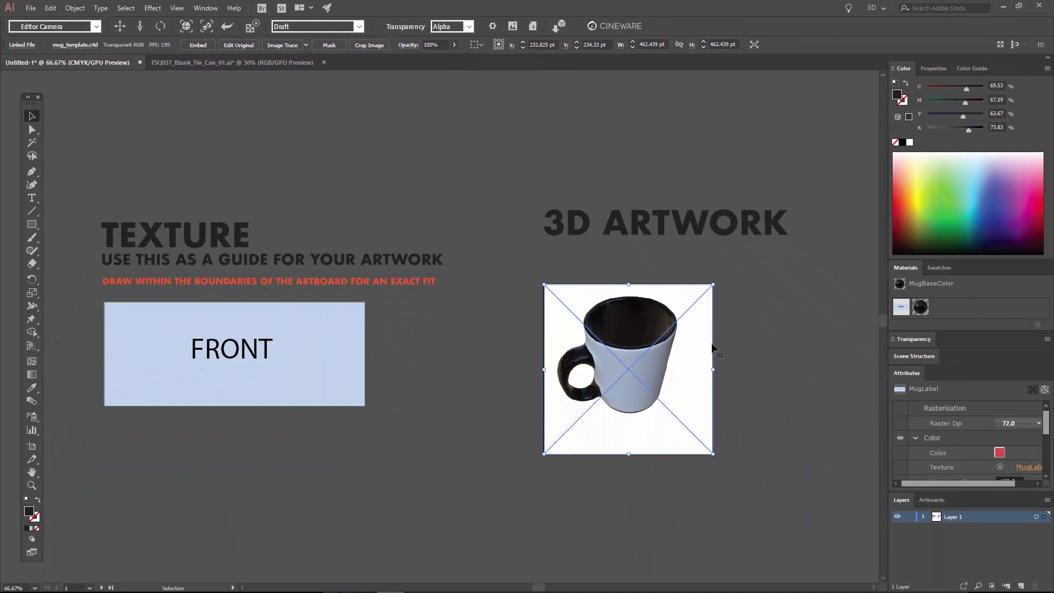
{"action": "left_click", "coordinate": [724, 347]}
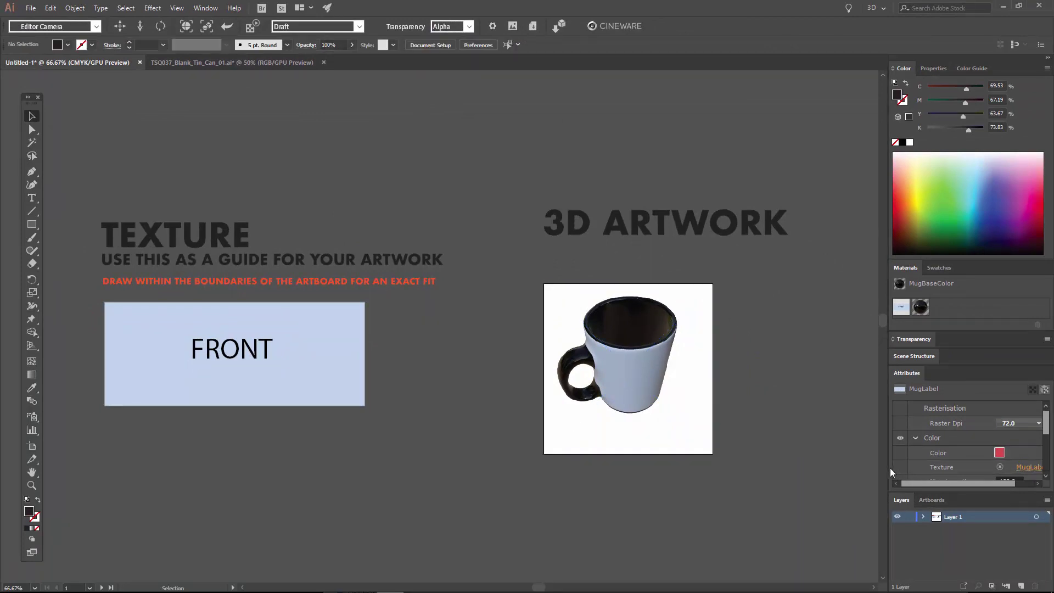
- Set the mug's Cineware render quality to Low Quality
{"action": "left_click", "coordinate": [681, 368]}
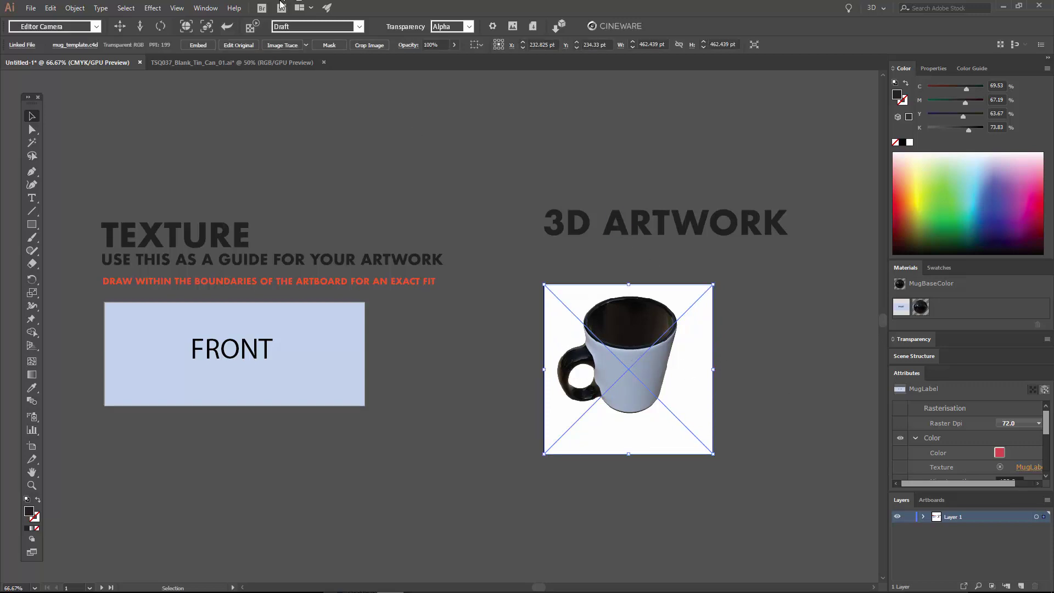
{"action": "left_click", "coordinate": [283, 28]}
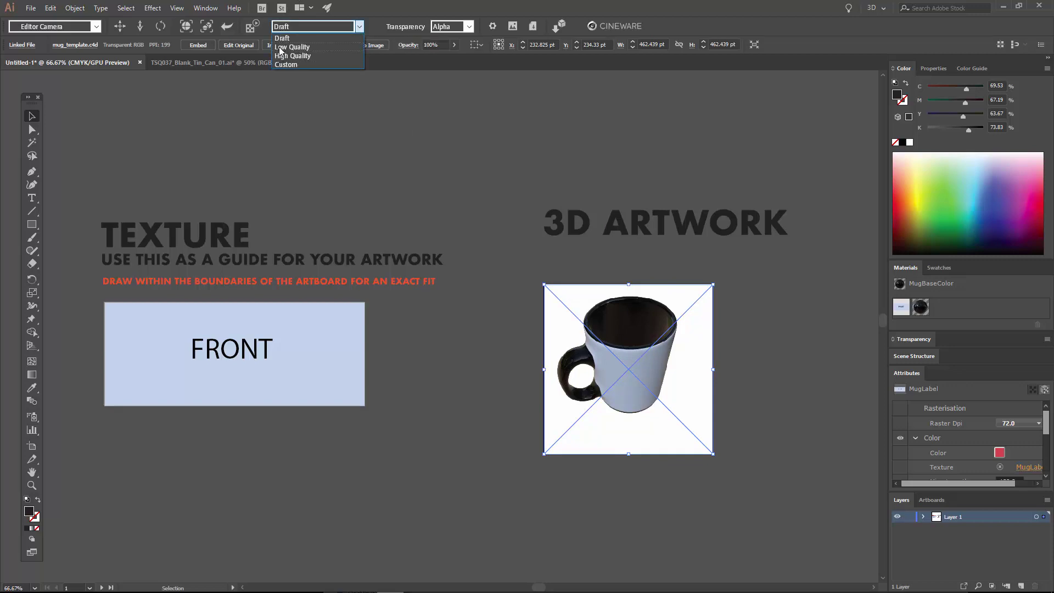
{"action": "left_click", "coordinate": [280, 51]}
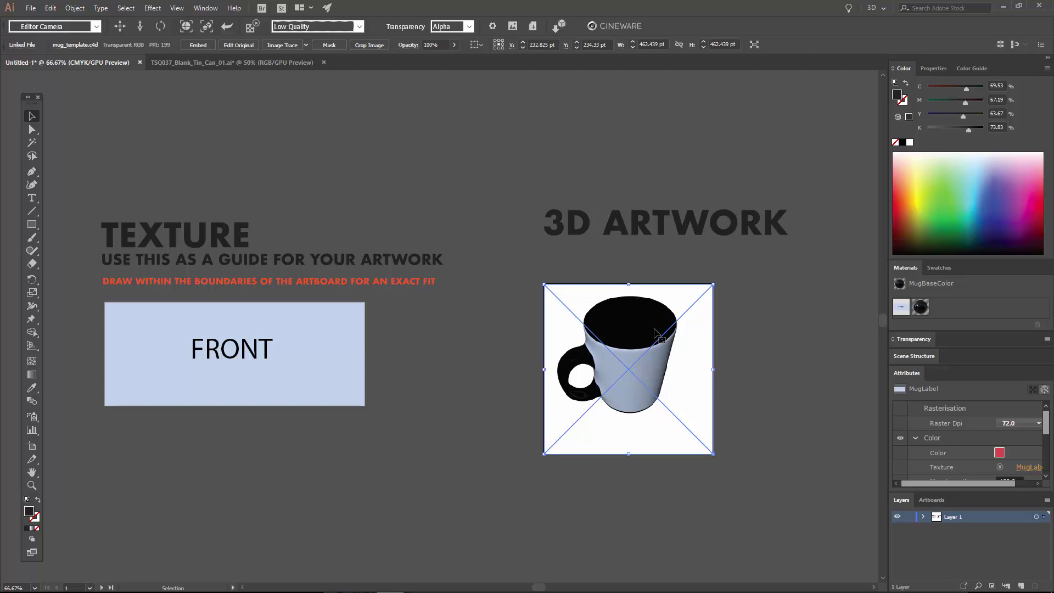
{"action": "left_click", "coordinate": [339, 25]}
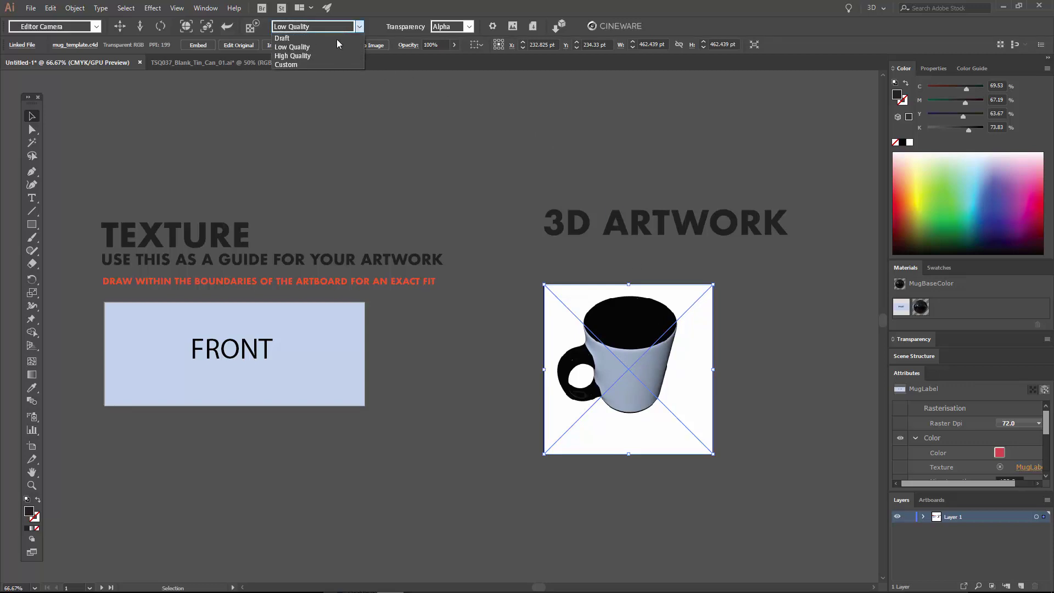
{"action": "left_click", "coordinate": [443, 170]}
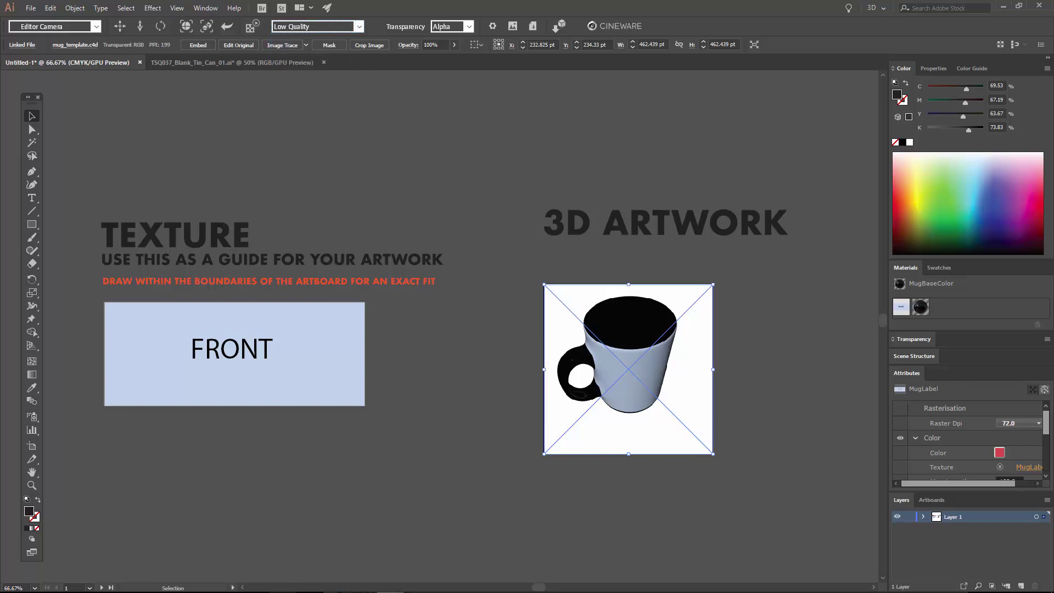
- Switch to mug_template.c4d in Cinema 4D, dismiss the render settings and add a Sky object to the scene
{"action": "mouse_move", "coordinate": [297, 590]}
{"action": "left_click", "coordinate": [273, 566]}
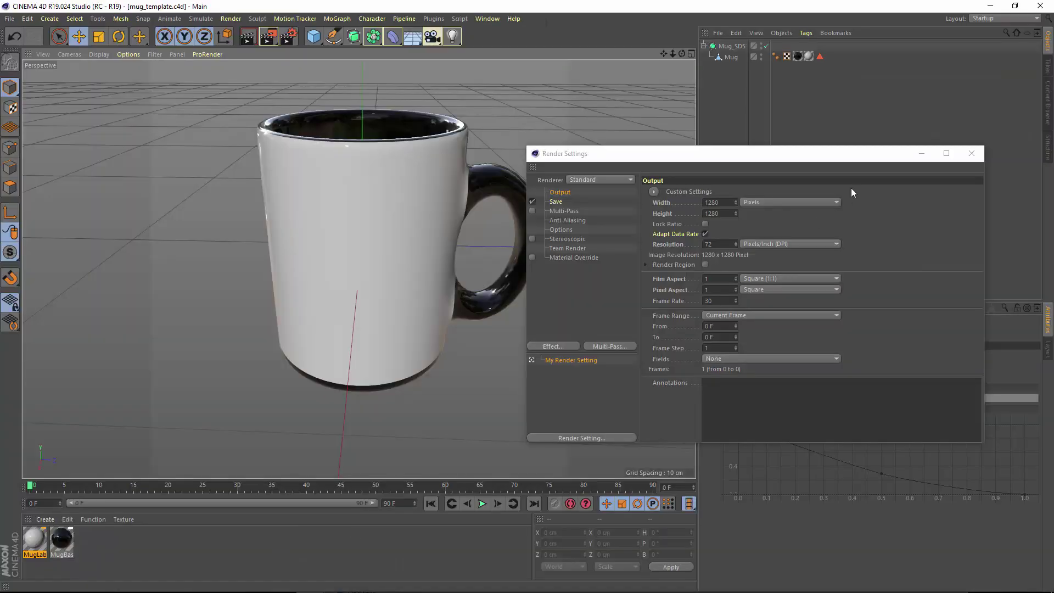
{"action": "left_click", "coordinate": [970, 153]}
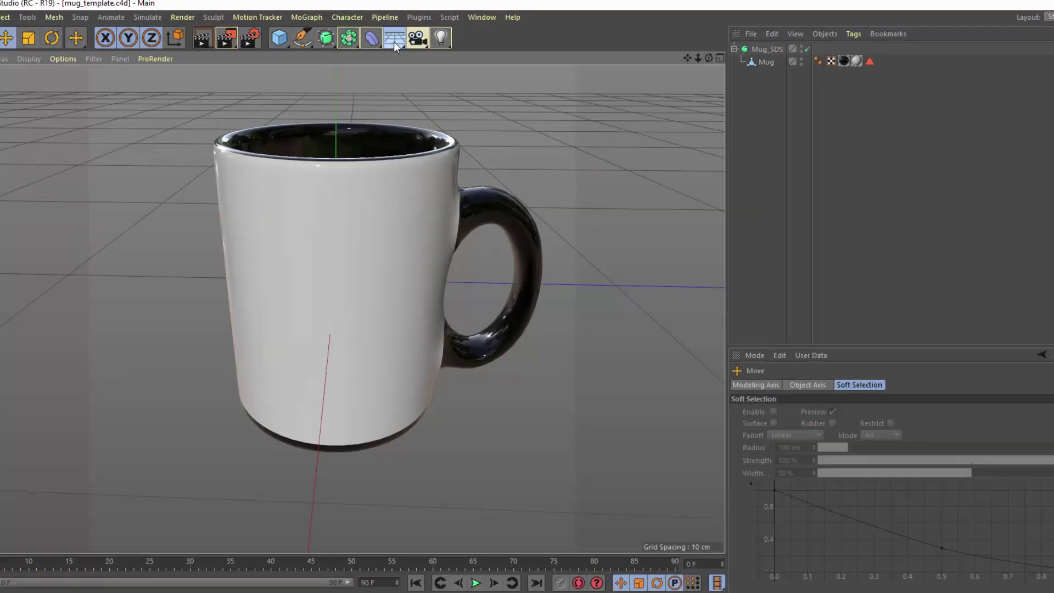
{"action": "left_click", "coordinate": [412, 36]}
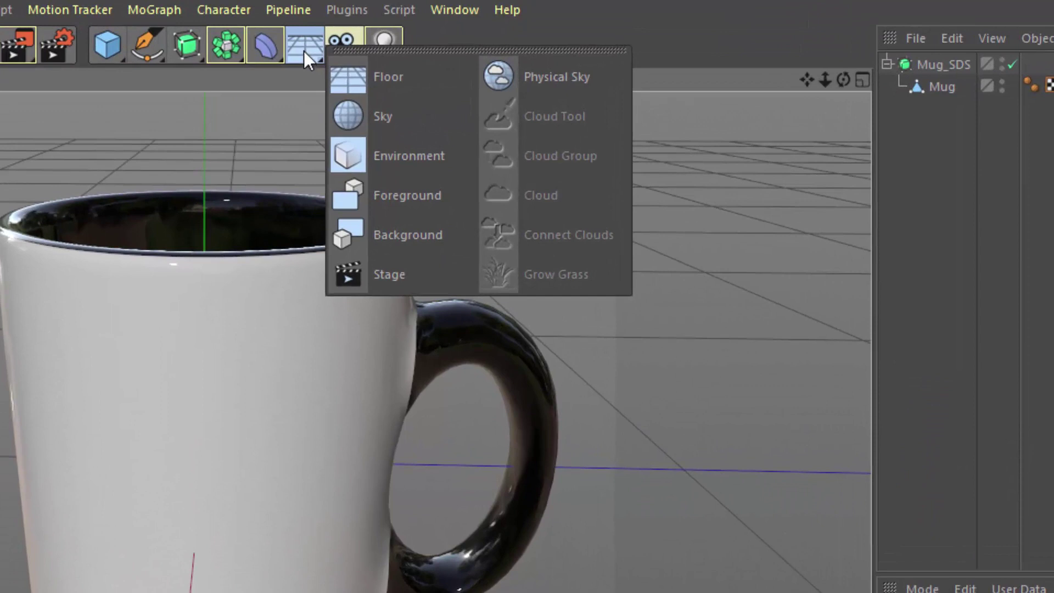
{"action": "left_click", "coordinate": [367, 118]}
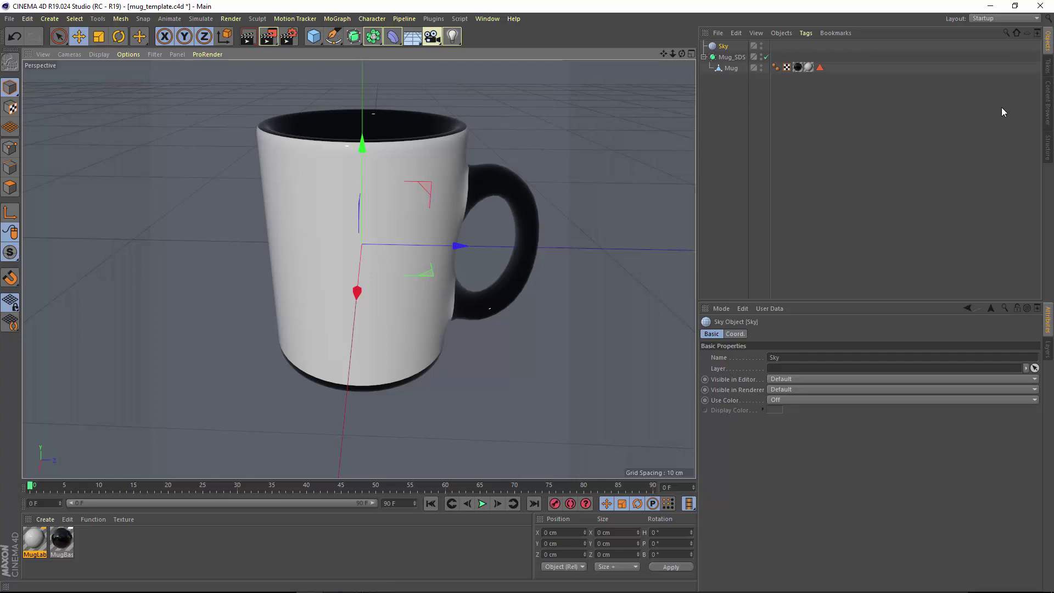
- Bring up the content presets matching hdr, enlarge their thumbnails and locate Alexs_Apt_2k.hdr
{"action": "left_click", "coordinate": [1046, 110]}
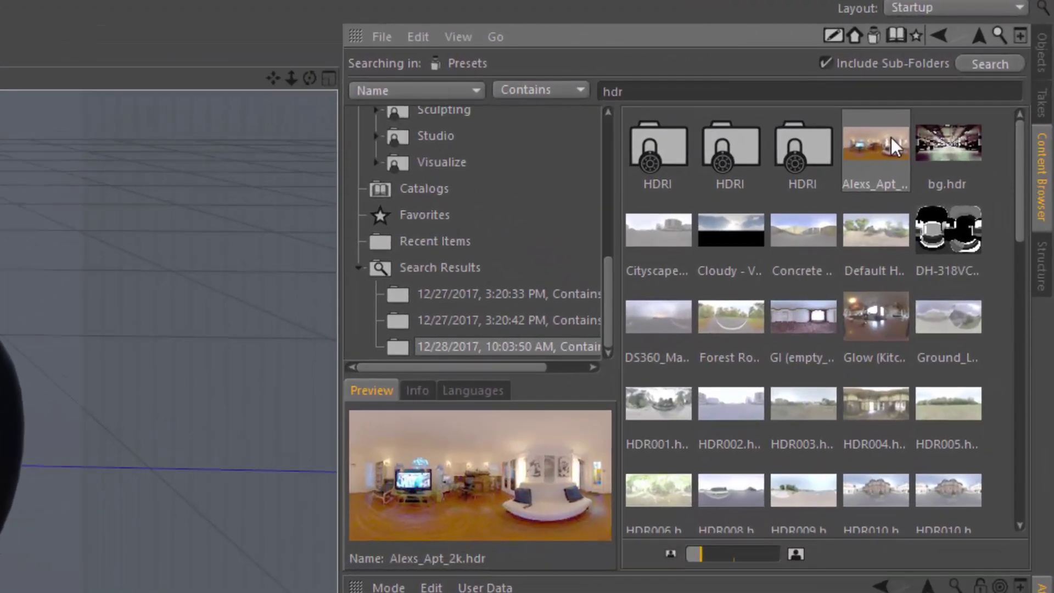
{"action": "left_click", "coordinate": [992, 33]}
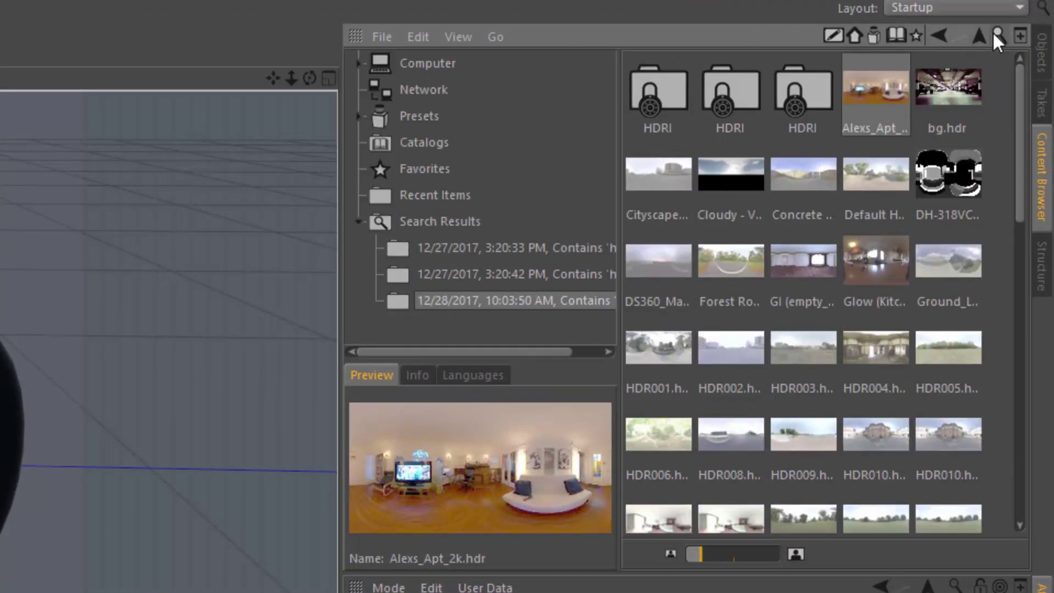
{"action": "left_click", "coordinate": [992, 33]}
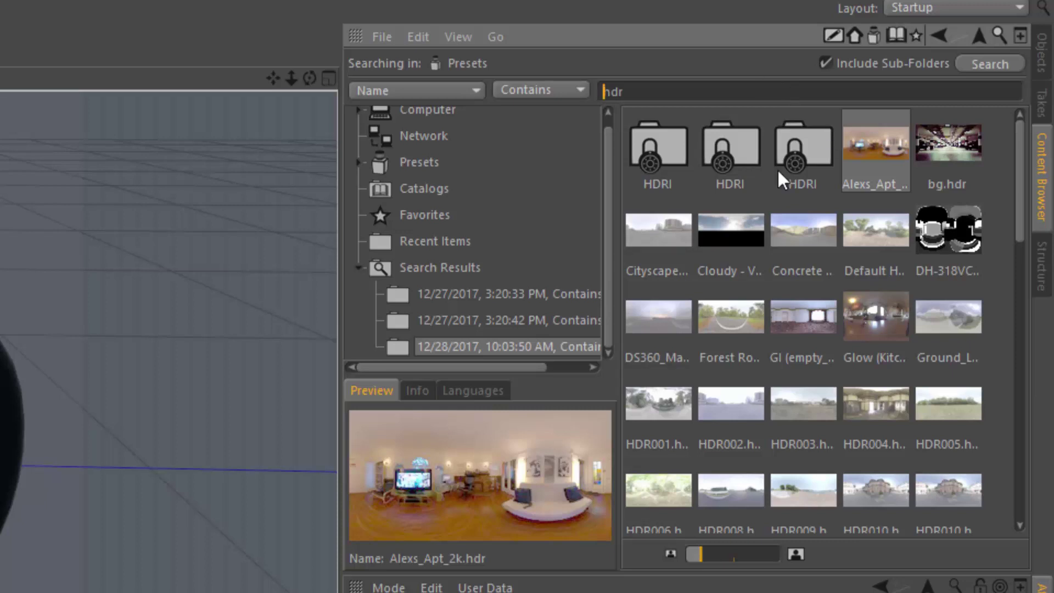
{"action": "left_click_drag", "start_coordinate": [730, 554], "coordinate": [762, 570]}
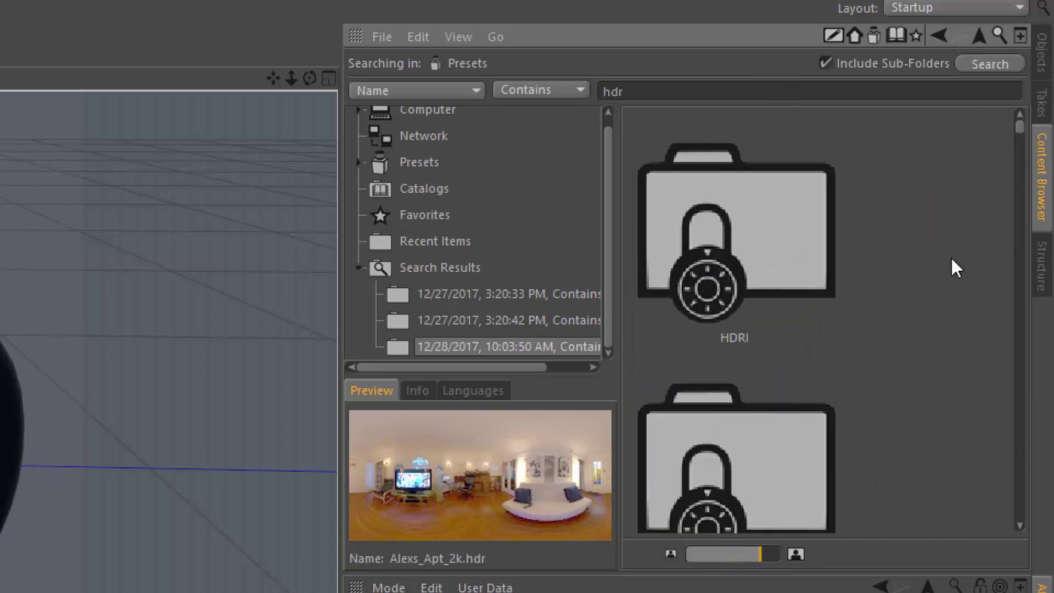
{"action": "left_click_drag", "start_coordinate": [1023, 119], "coordinate": [1034, 138]}
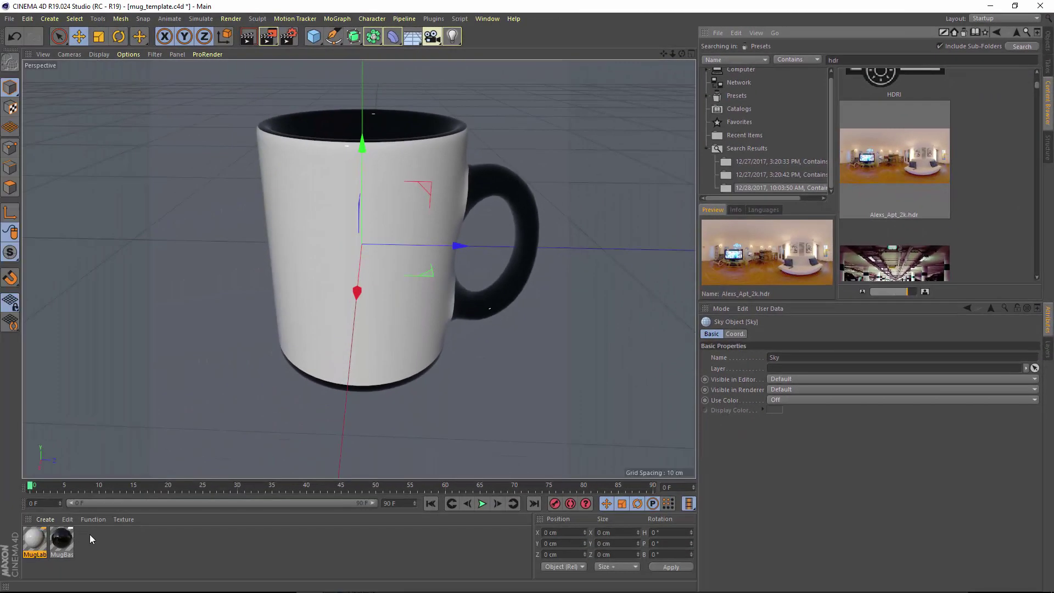
- Create a new material named Sky and disable its Reflectance channel
{"action": "double_click", "coordinate": [90, 535]}
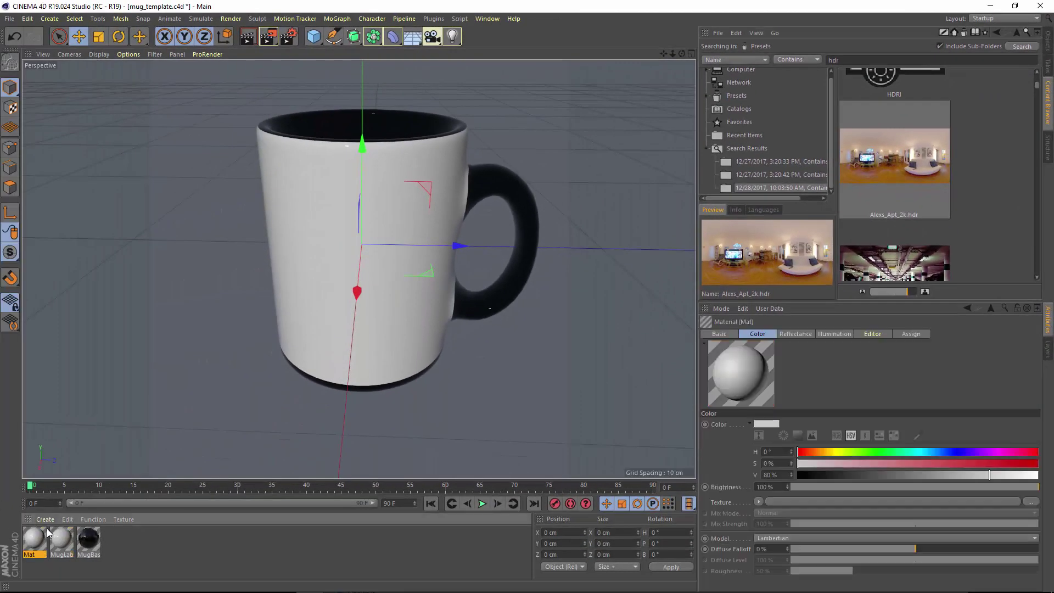
{"action": "double_click", "coordinate": [38, 536]}
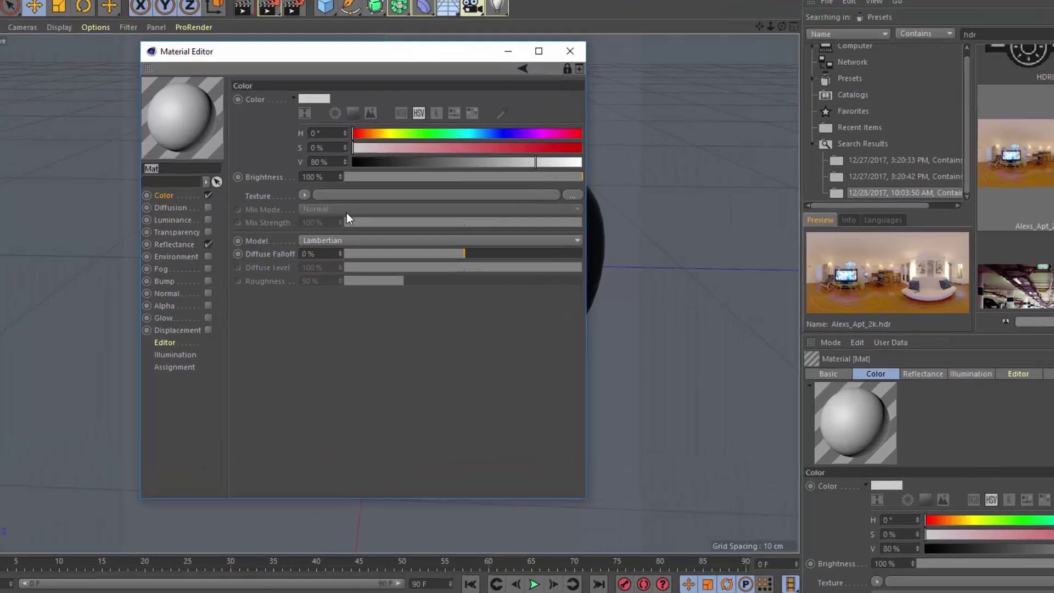
{"action": "type", "text": "Sky"}
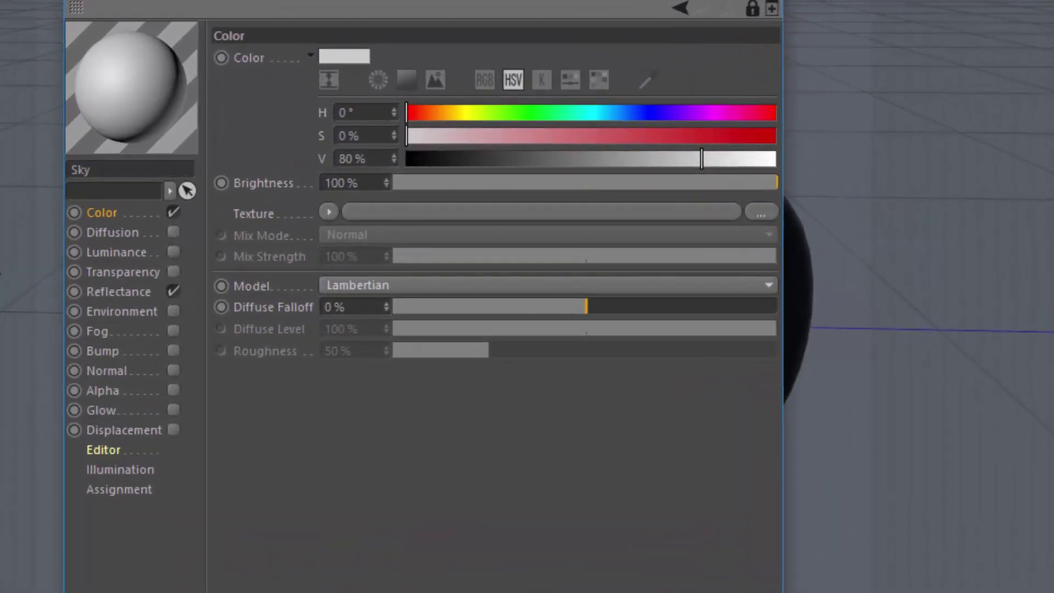
{"action": "left_click", "coordinate": [174, 291]}
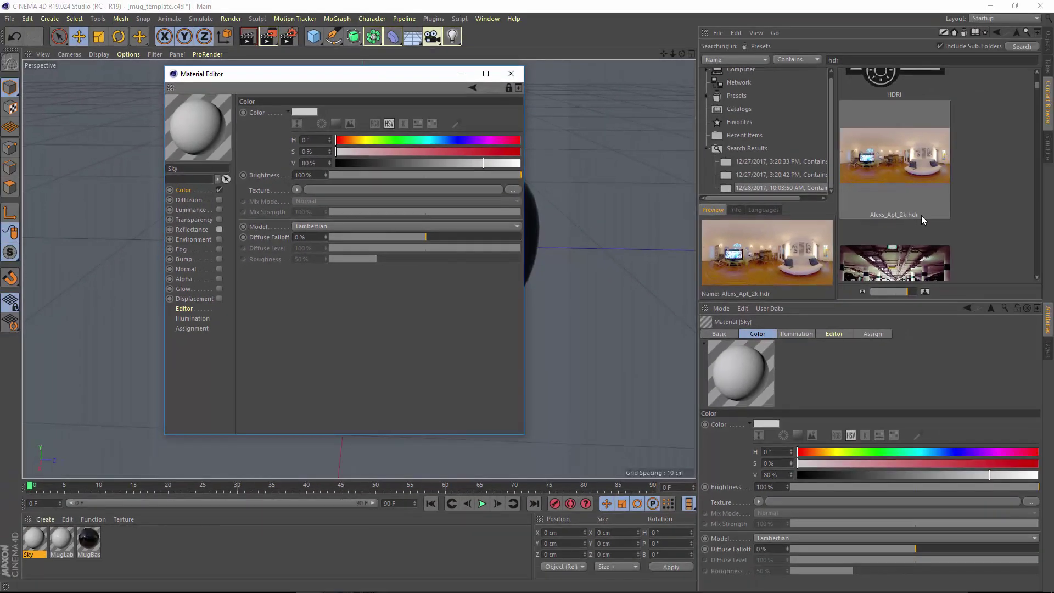
- Load Alexs_Apt_2k.hdr as the color texture of the Sky material
{"action": "left_click", "coordinate": [1038, 85]}
{"action": "mouse_move", "coordinate": [1039, 85]}
{"action": "left_mouse_down"}
{"action": "mouse_move", "coordinate": [1039, 182]}
{"action": "mouse_move", "coordinate": [1051, 87]}
{"action": "left_mouse_up"}
{"action": "left_click_drag", "start_coordinate": [915, 124], "coordinate": [322, 194]}
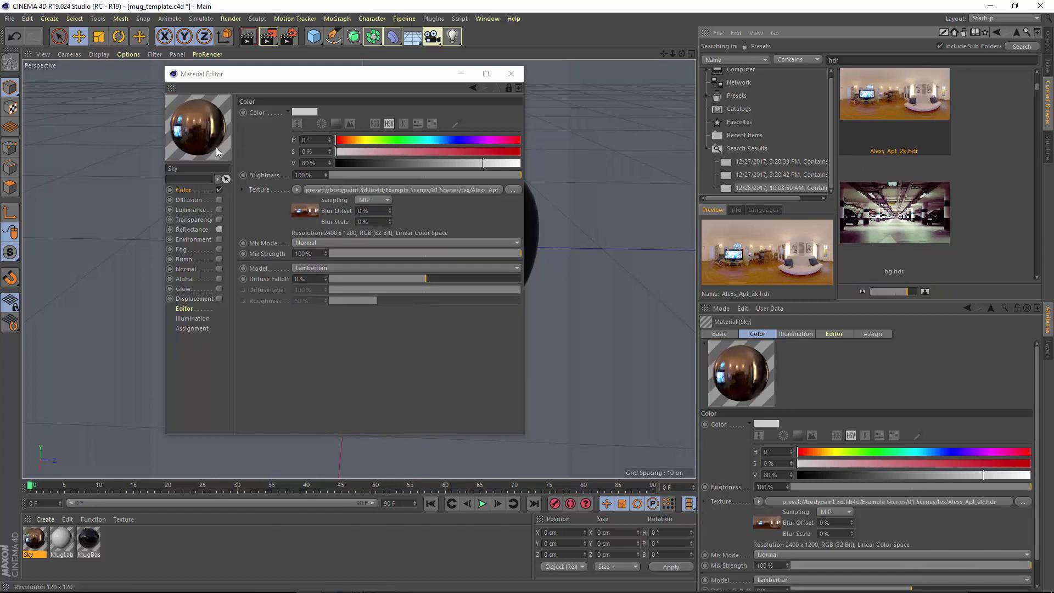
- Close the Material Editor and apply the Sky material to the Sky object
{"action": "left_click", "coordinate": [519, 73]}
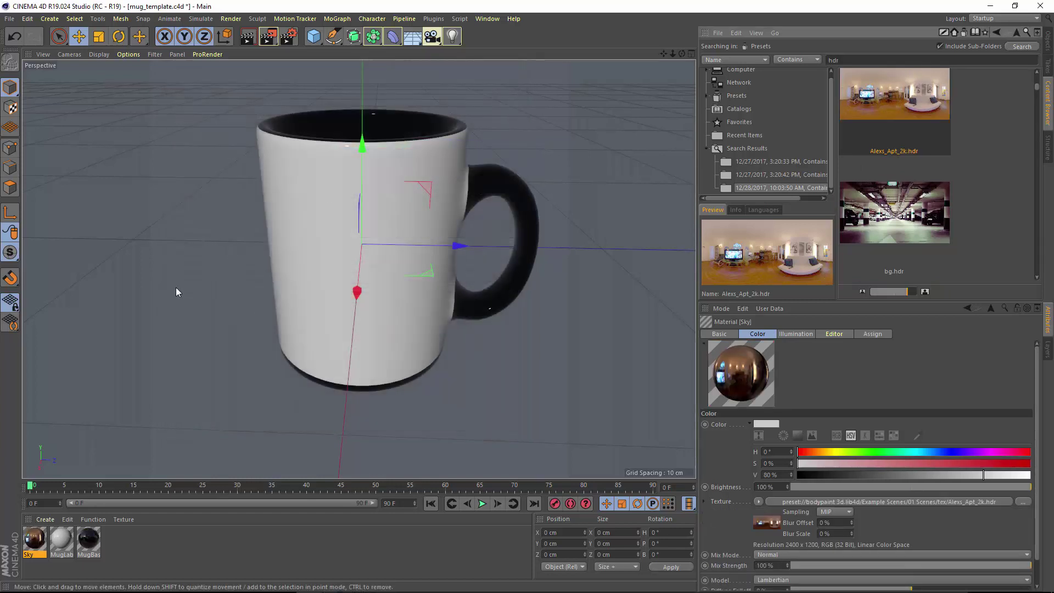
{"action": "left_click_drag", "start_coordinate": [34, 535], "coordinate": [187, 103]}
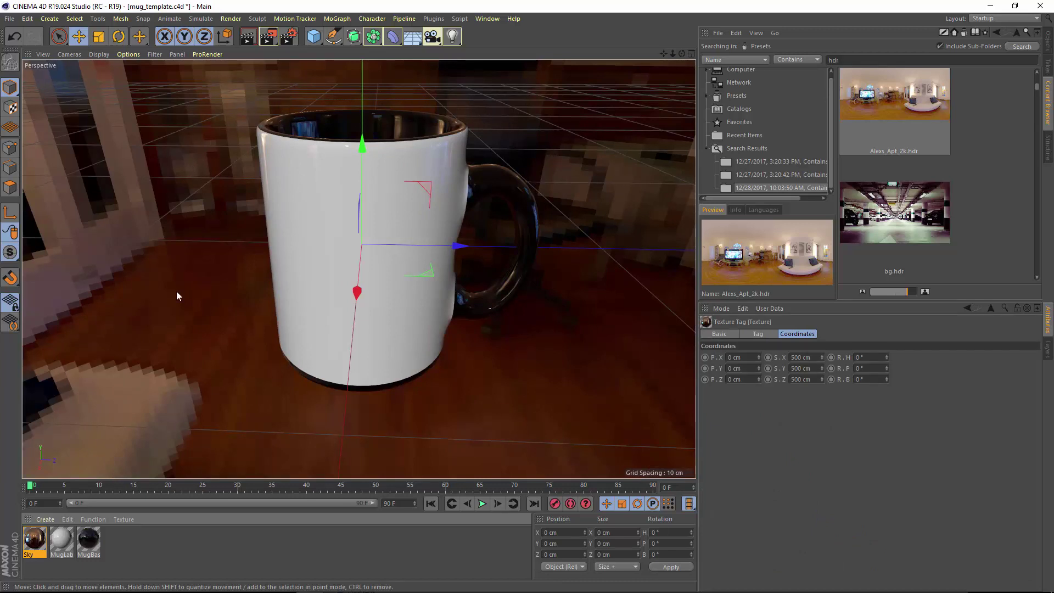
- Try Forest Road.hdr as the color texture of the Sky material and move the Material Editor aside to check the mug's reflections
{"action": "scroll", "coordinate": [895, 248], "scroll_direction": "down", "scroll_amount": 2}
{"action": "scroll", "coordinate": [895, 245], "scroll_direction": "down", "scroll_amount": 5}
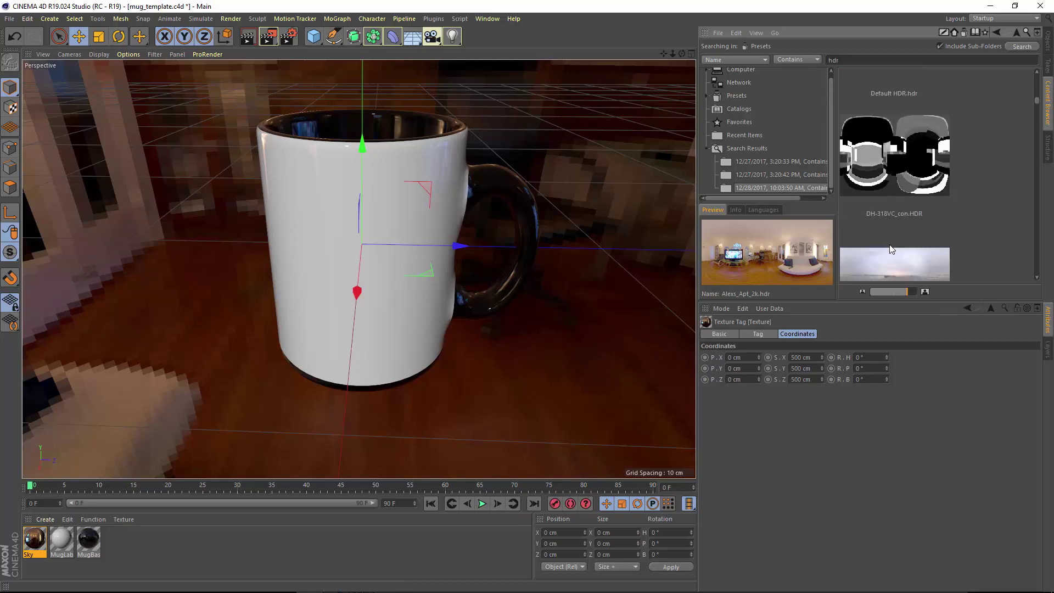
{"action": "scroll", "coordinate": [888, 245], "scroll_direction": "down", "scroll_amount": 3}
{"action": "left_click", "coordinate": [883, 209]}
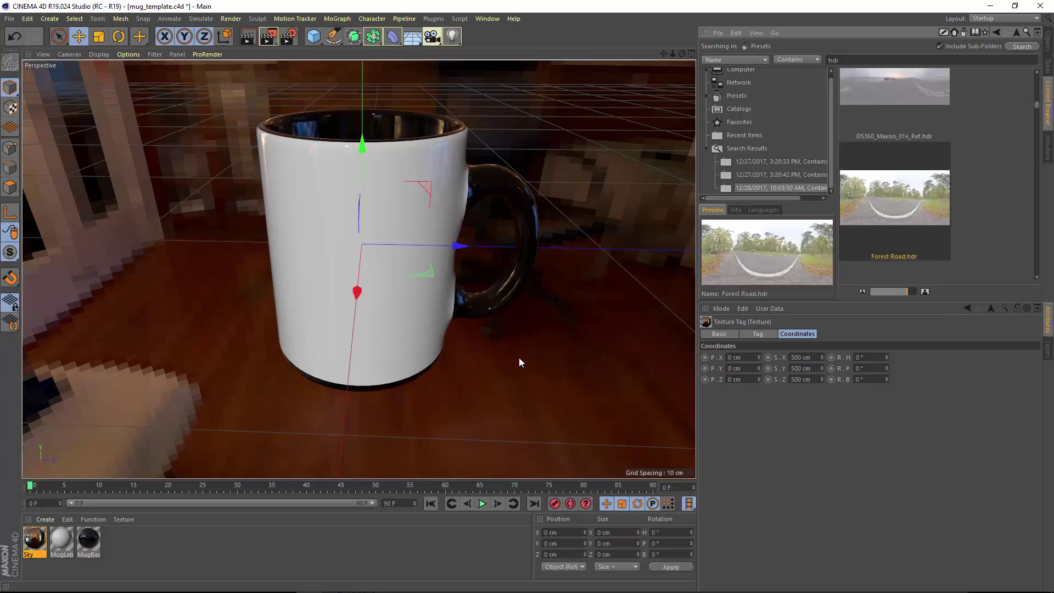
{"action": "left_click", "coordinate": [30, 538]}
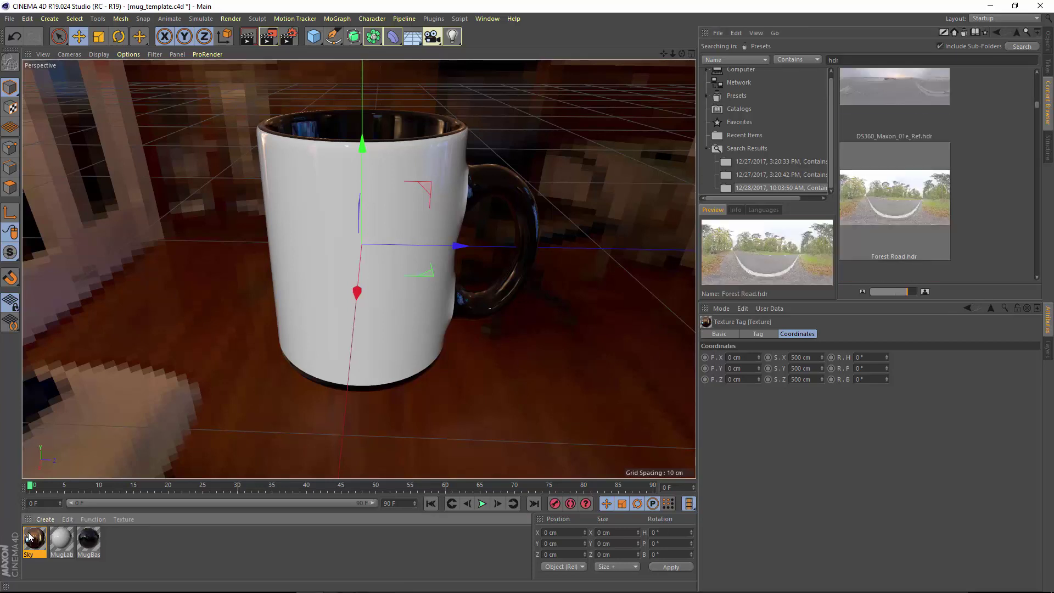
{"action": "double_click", "coordinate": [30, 537]}
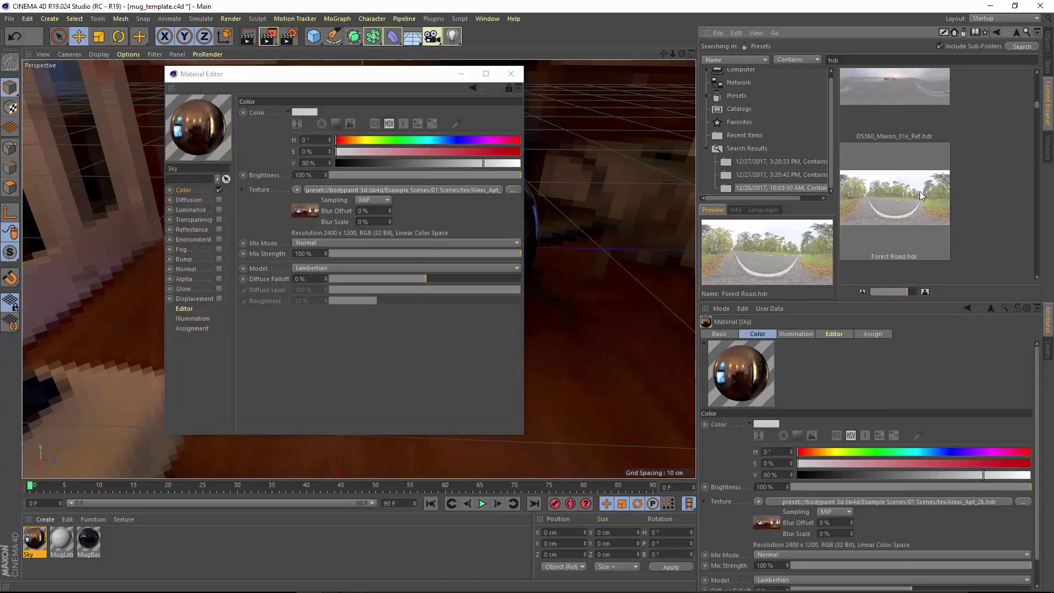
{"action": "left_click_drag", "start_coordinate": [920, 191], "coordinate": [466, 193]}
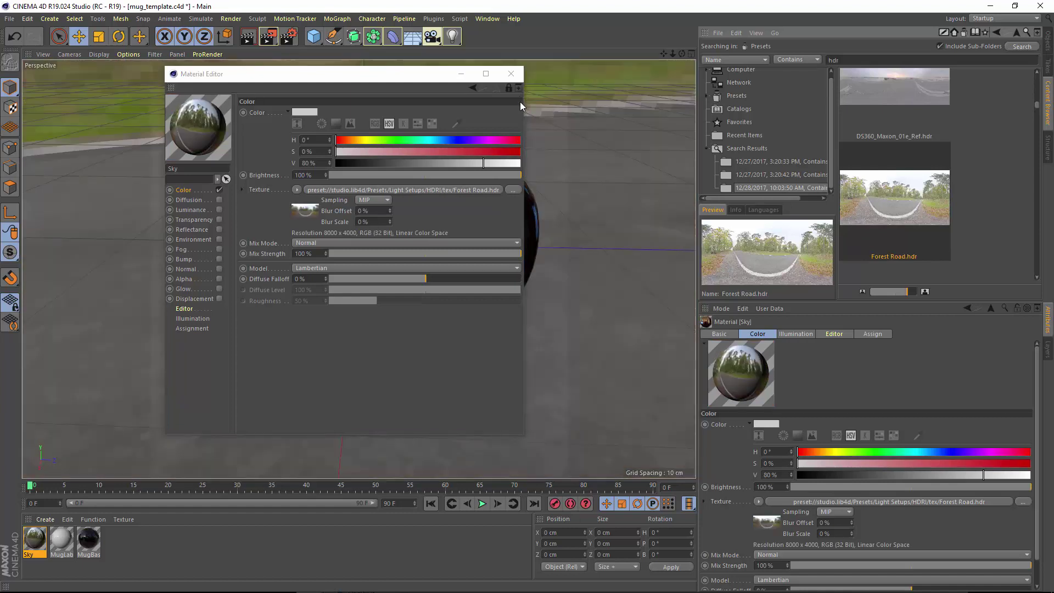
{"action": "left_click_drag", "start_coordinate": [436, 75], "coordinate": [870, 135]}
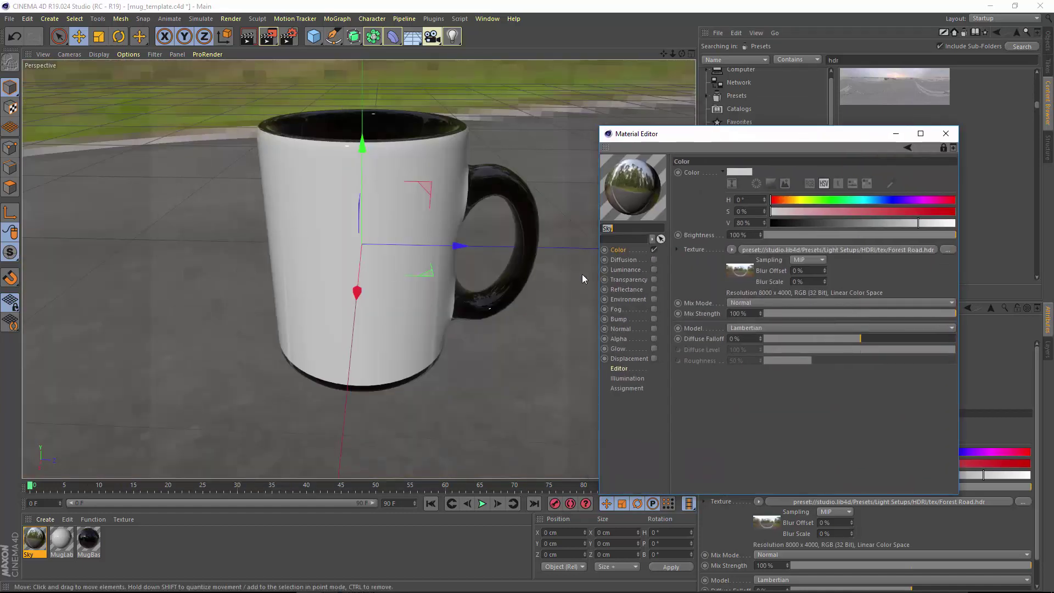
{"action": "left_click_drag", "start_coordinate": [801, 135], "coordinate": [556, 140]}
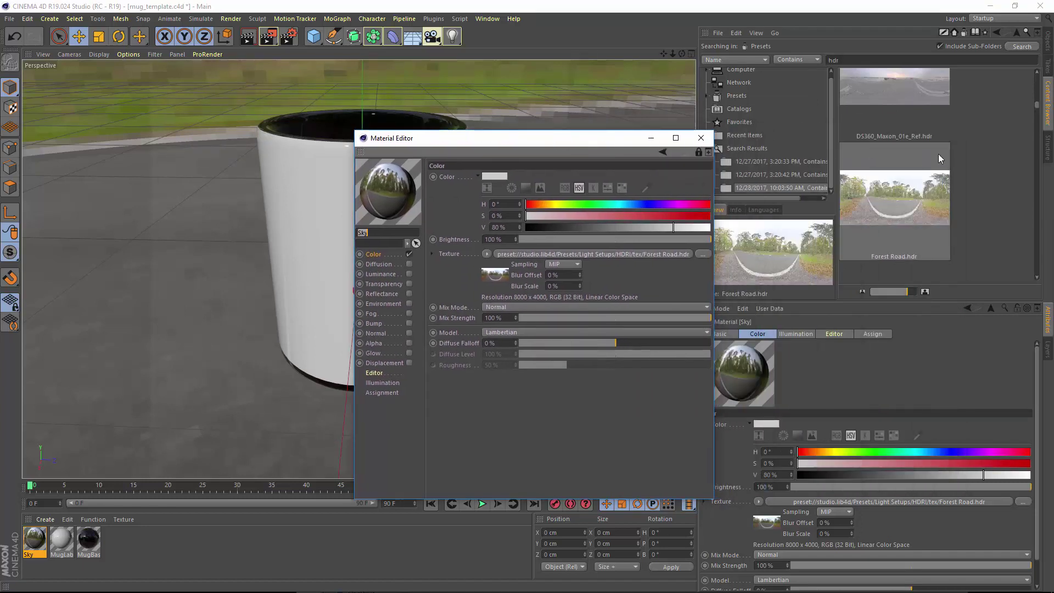
- Set the Sky material's color texture back to Alexs_Apt_2k.hdr and close the Material Editor
{"action": "scroll", "coordinate": [961, 157], "scroll_direction": "up", "scroll_amount": 5}
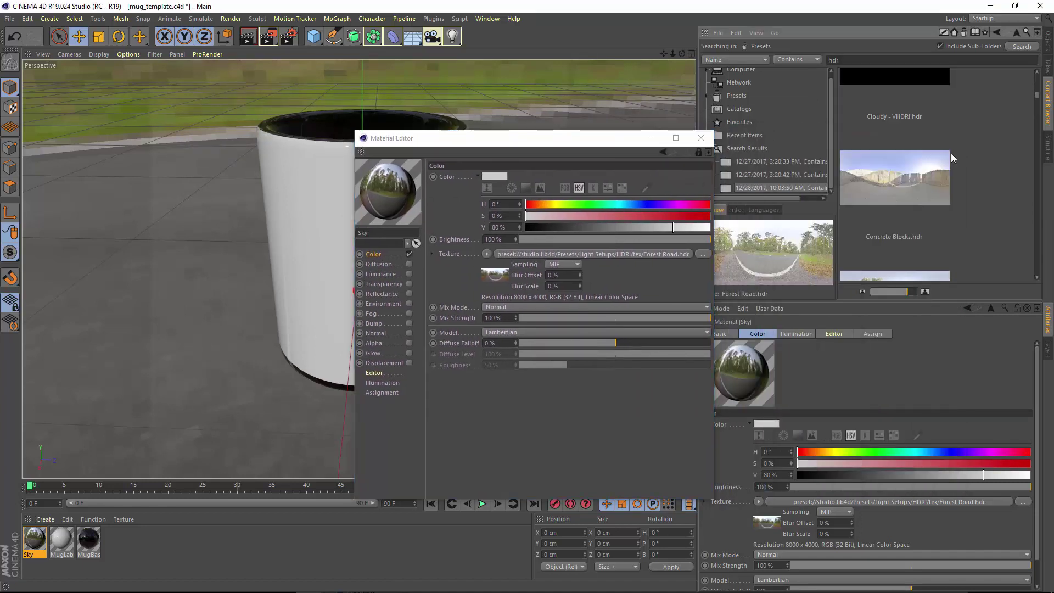
{"action": "scroll", "coordinate": [953, 159], "scroll_direction": "up", "scroll_amount": 4}
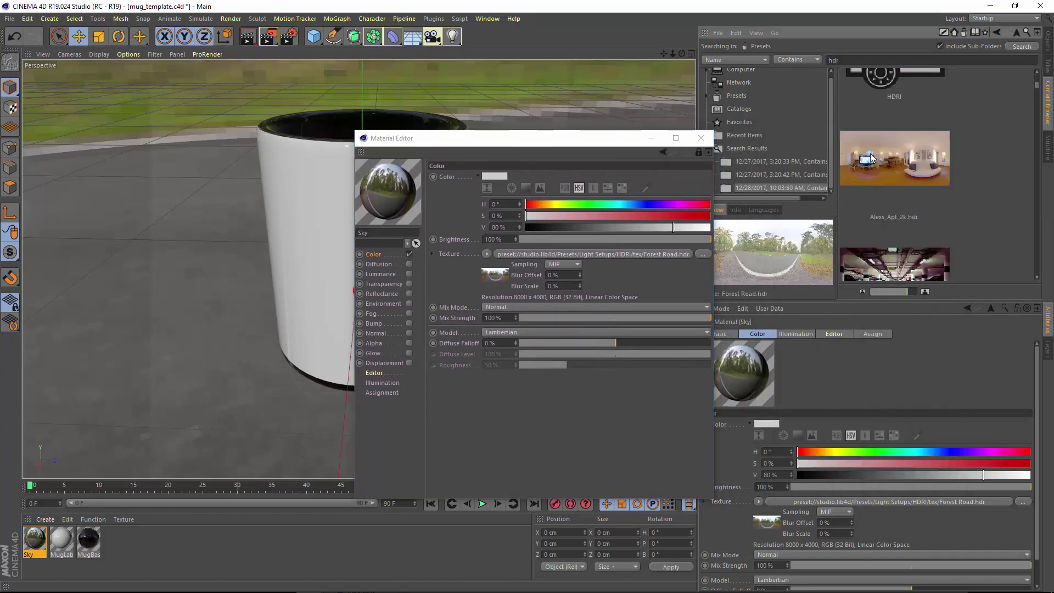
{"action": "left_click", "coordinate": [865, 158]}
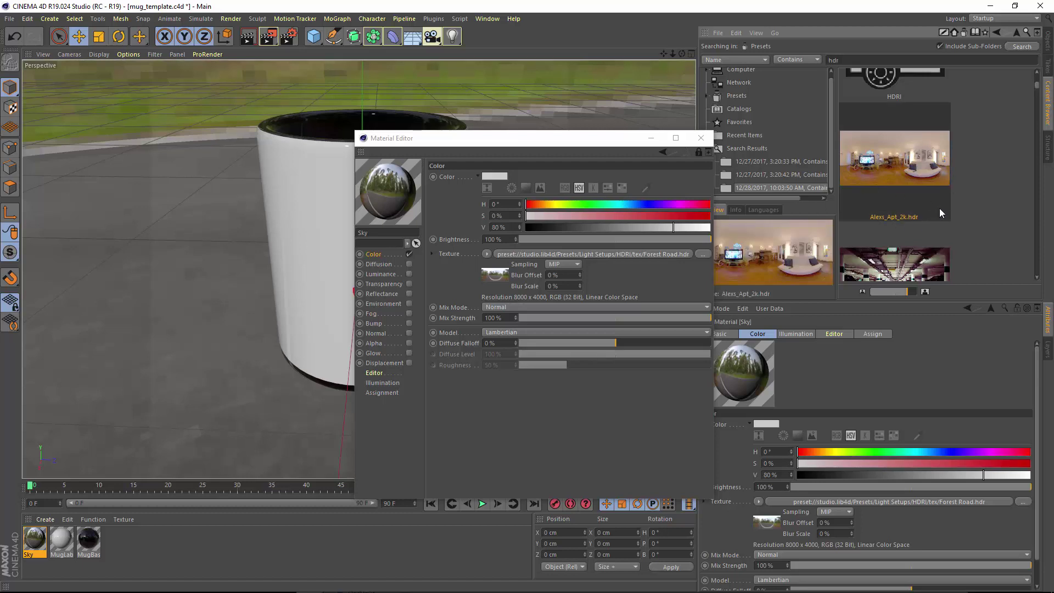
{"action": "left_click_drag", "start_coordinate": [924, 156], "coordinate": [565, 257]}
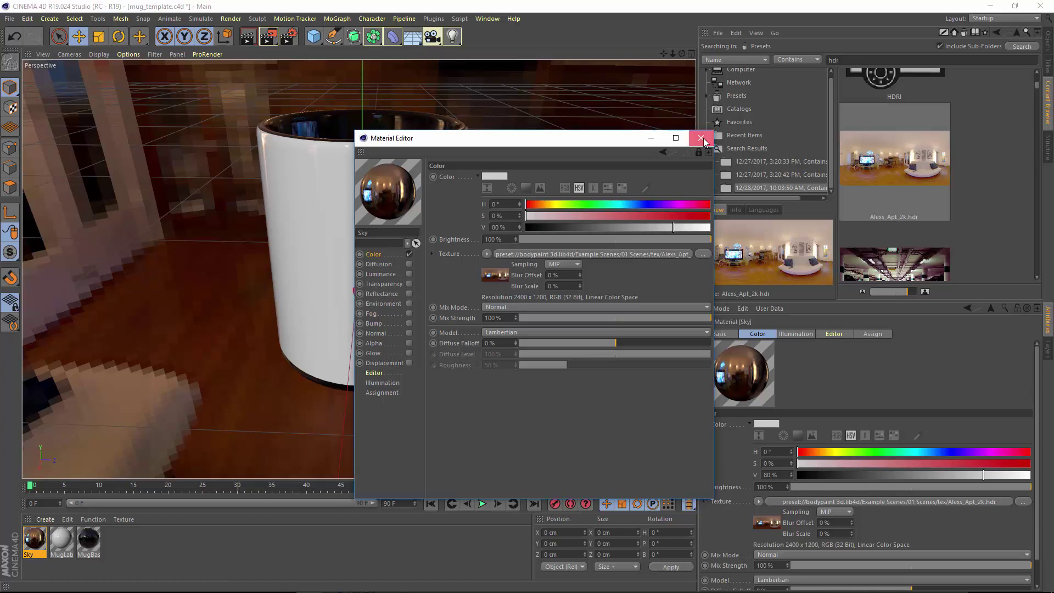
{"action": "left_click", "coordinate": [701, 138]}
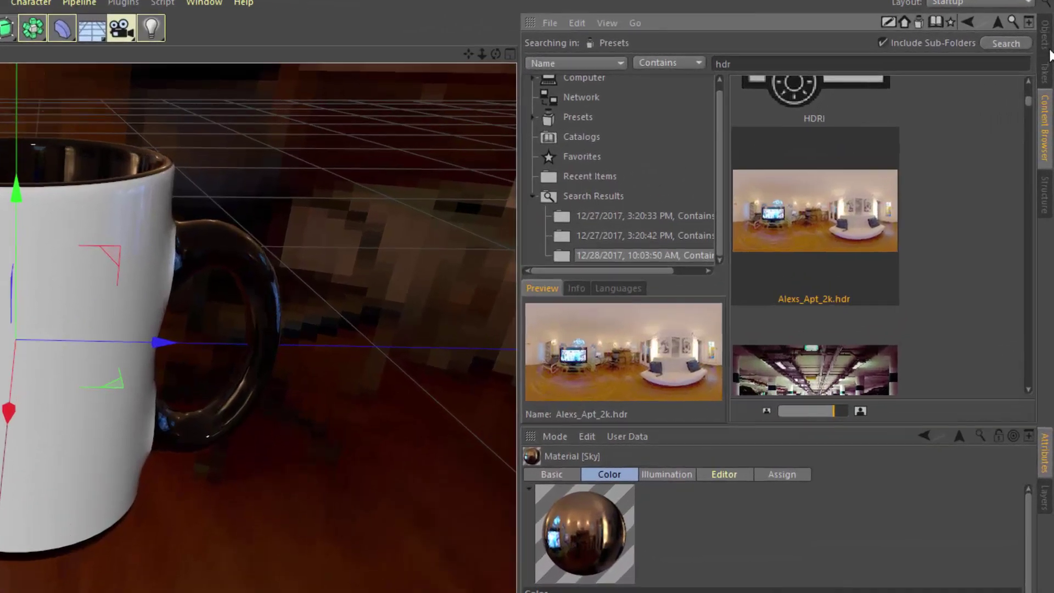
- Add a Compositing tag to the Sky object and disable Seen by Camera
{"action": "left_click", "coordinate": [1048, 46]}
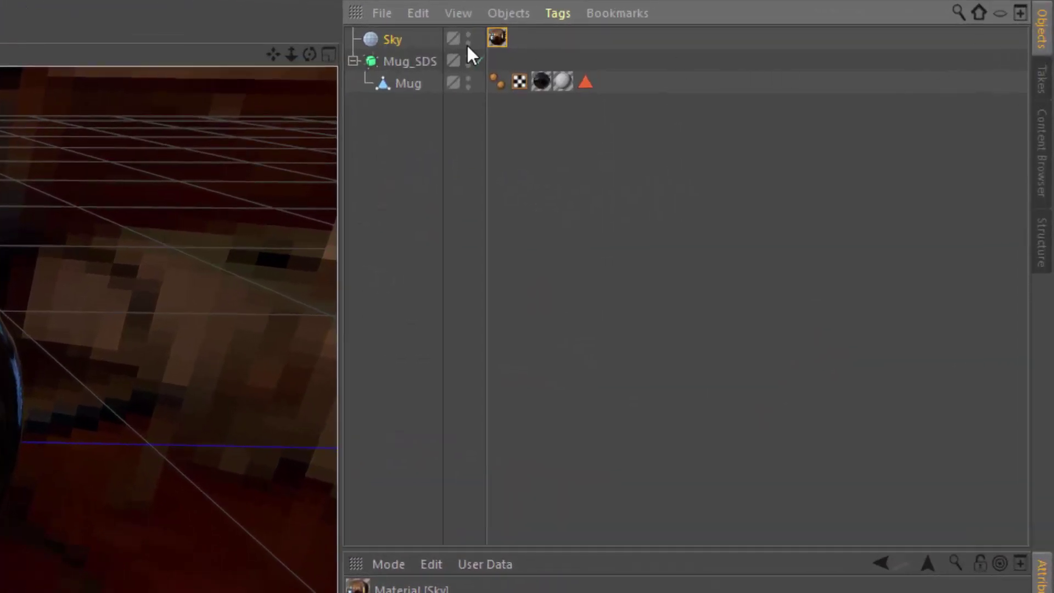
{"action": "right_click", "coordinate": [386, 41]}
{"action": "mouse_move", "coordinate": [403, 51]}
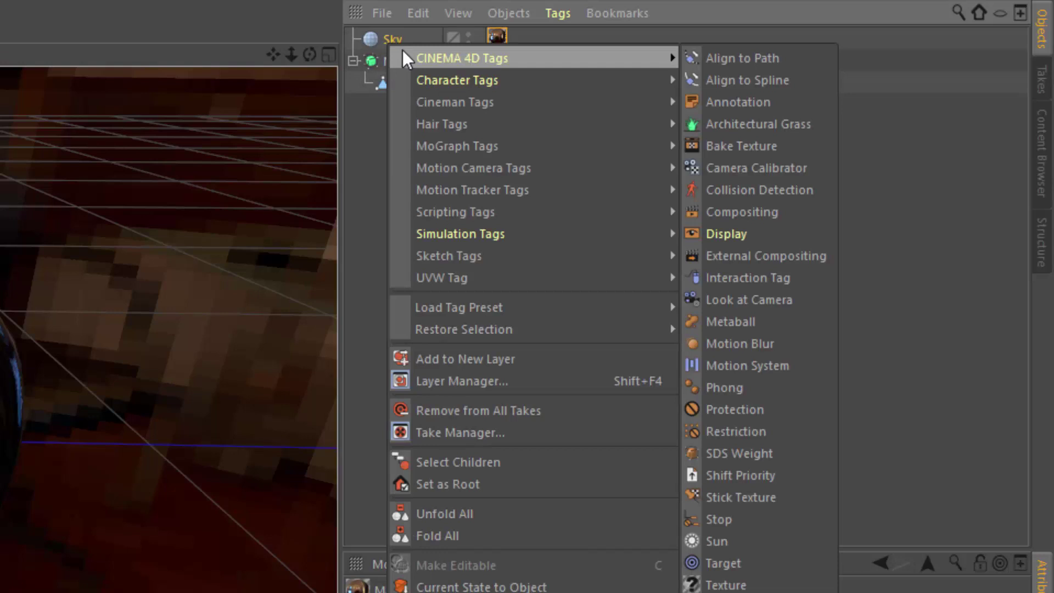
{"action": "left_click", "coordinate": [743, 211]}
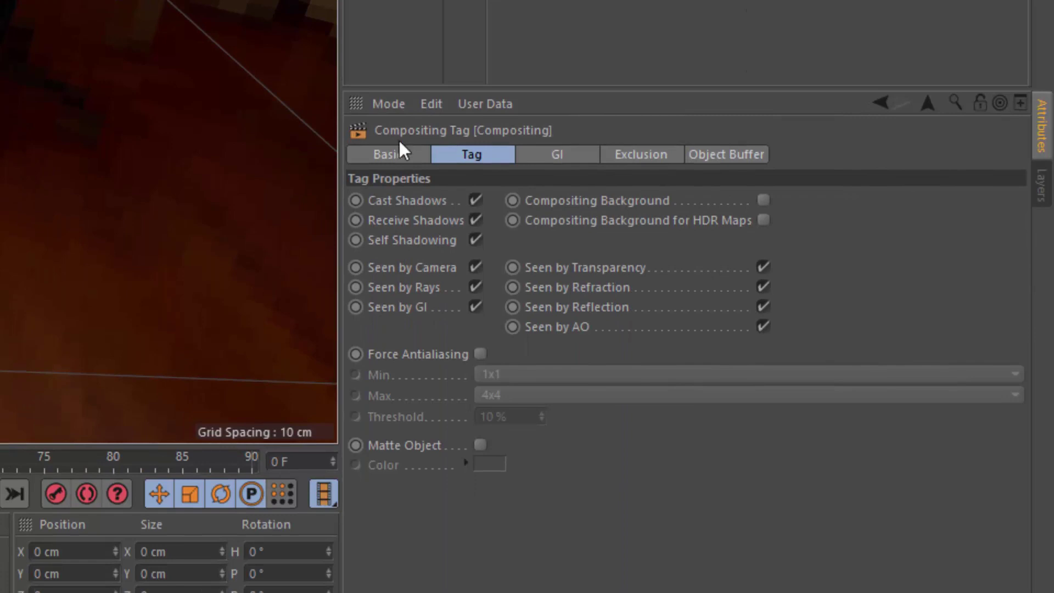
{"action": "left_click", "coordinate": [476, 268]}
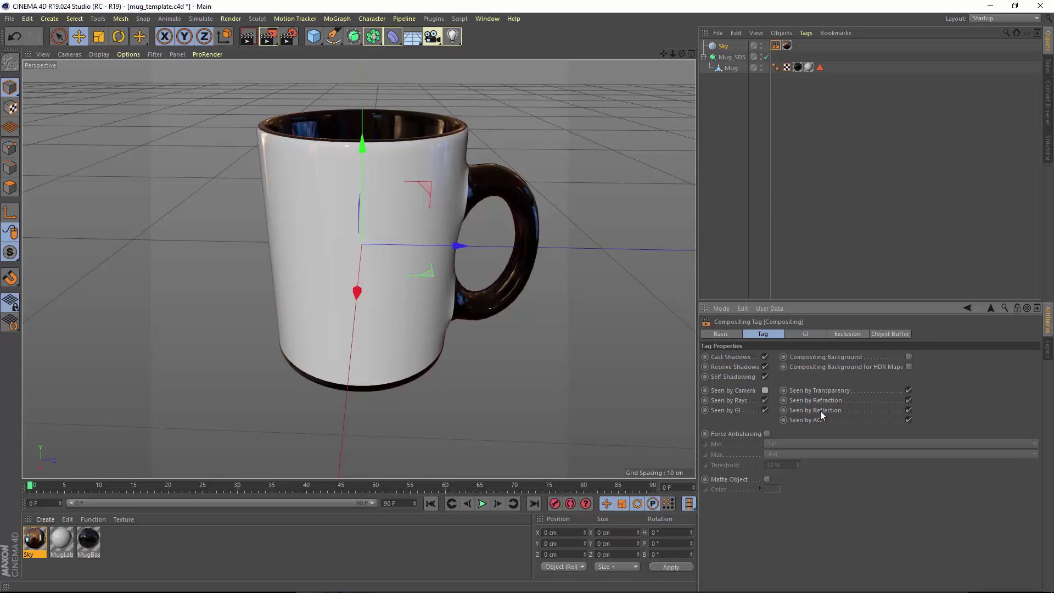
- Render the mug in the perspective view and save the scene
{"action": "left_click", "coordinate": [248, 37]}
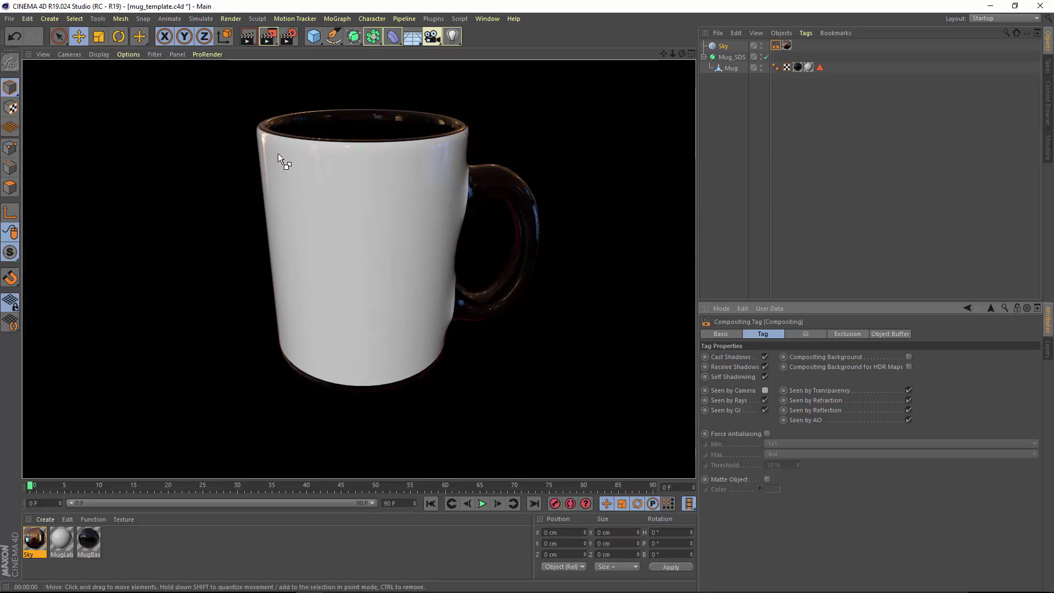
{"action": "key", "text": "ctrl+s"}
{"action": "left_click", "coordinate": [387, 588]}
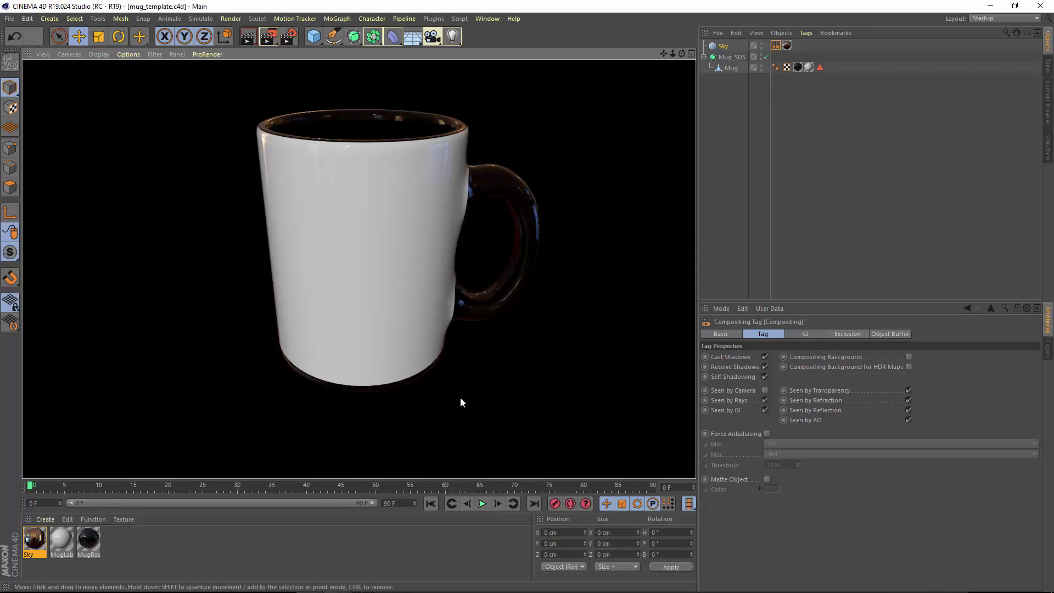
- Save the project with its assets as mug_template in the 03_template folder
{"action": "left_click", "coordinate": [10, 19]}
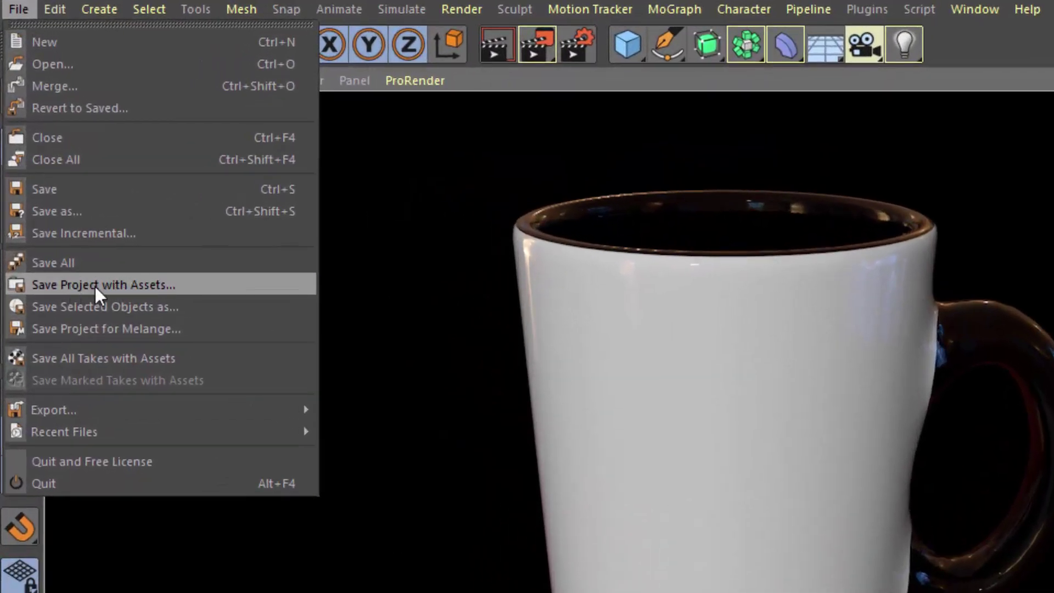
{"action": "left_click", "coordinate": [148, 286]}
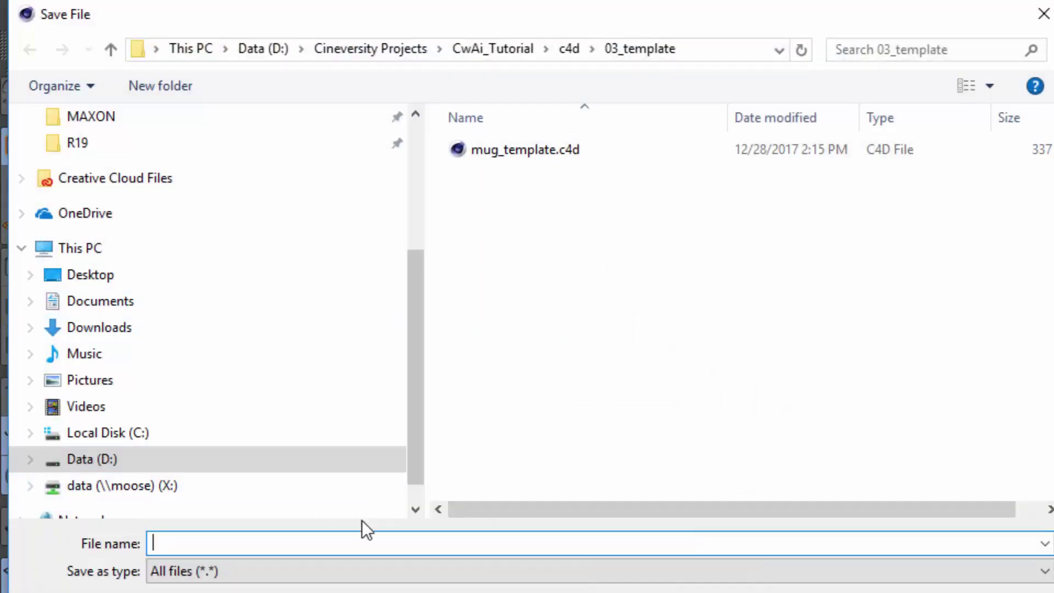
{"action": "type", "text": "mug"}
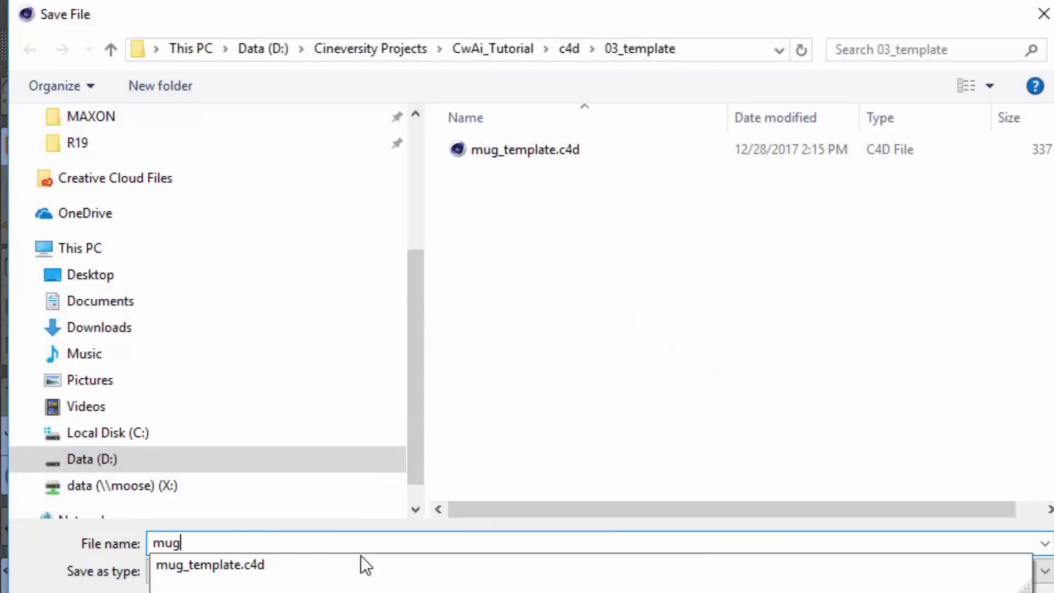
{"action": "type", "text": "_template"}
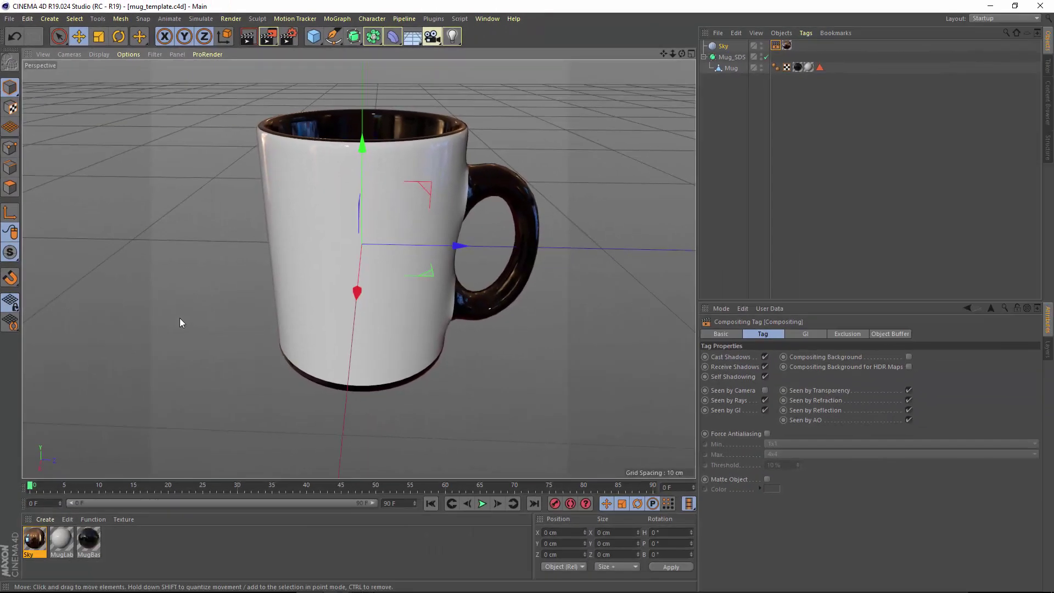
- Switch to File Explorer and delete mug.jpg from the tex folder inside 03_template\mug_template
{"action": "left_click", "coordinate": [94, 592]}
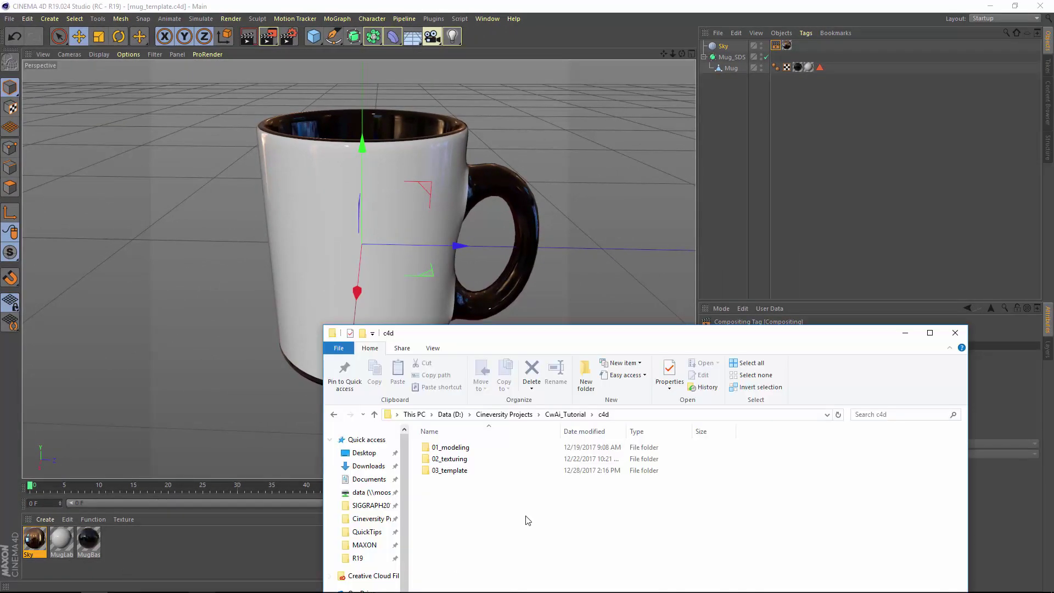
{"action": "double_click", "coordinate": [461, 471]}
{"action": "double_click", "coordinate": [464, 452]}
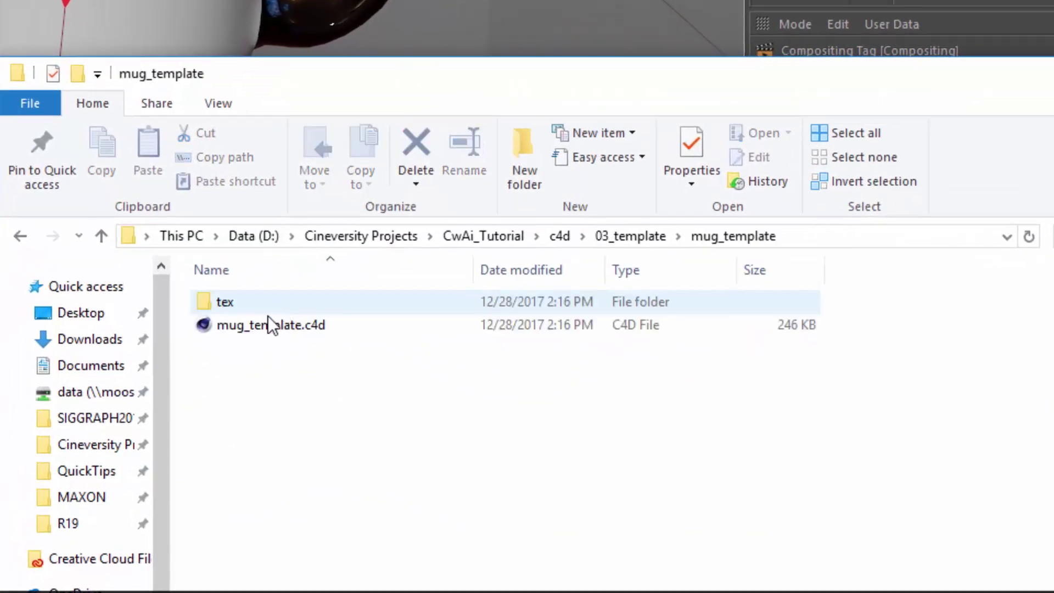
{"action": "double_click", "coordinate": [234, 302]}
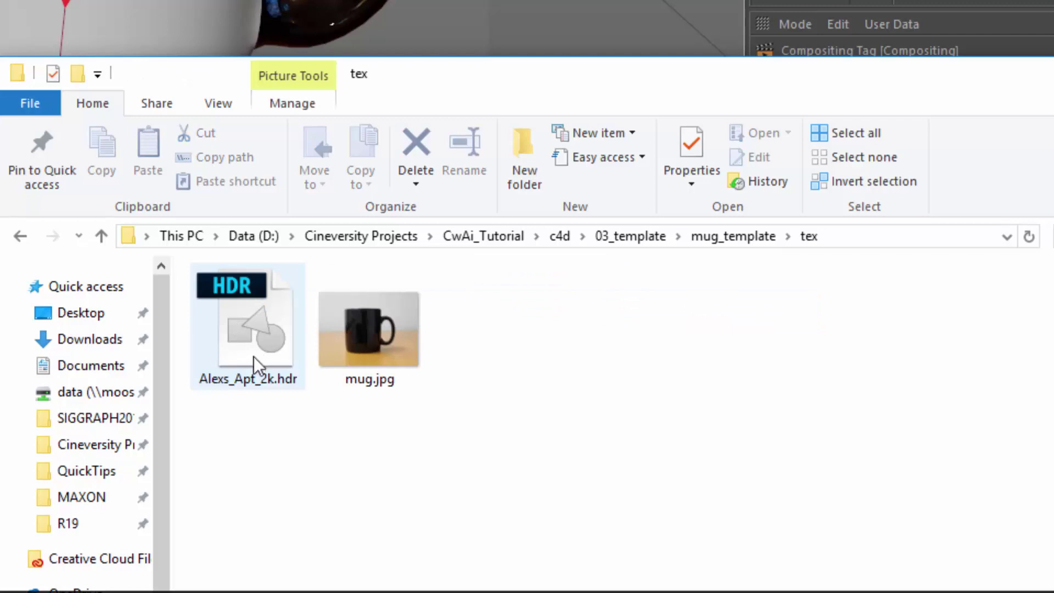
{"action": "left_click", "coordinate": [244, 338]}
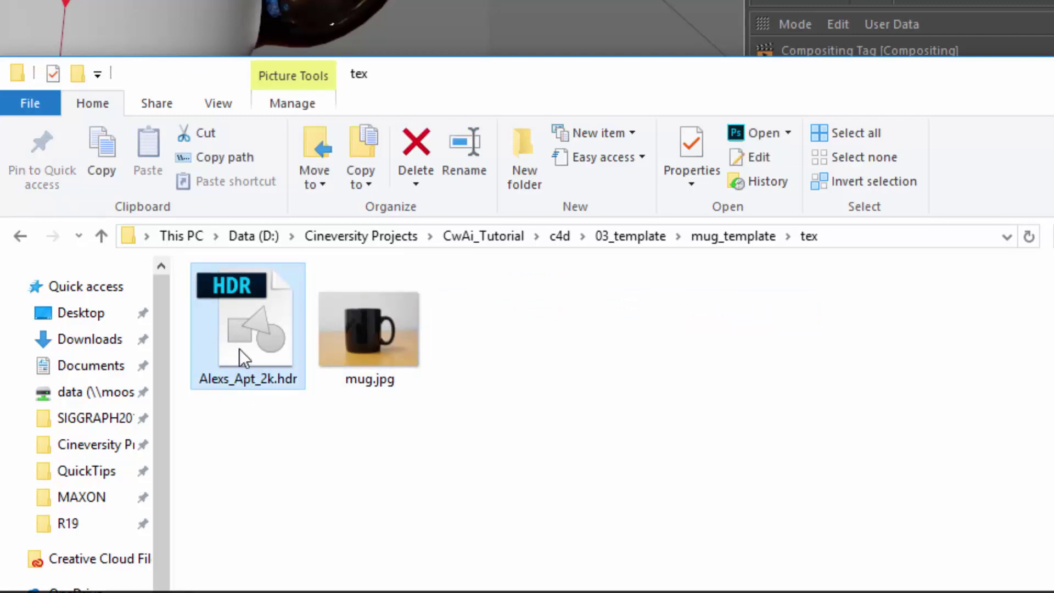
{"action": "left_click", "coordinate": [355, 353]}
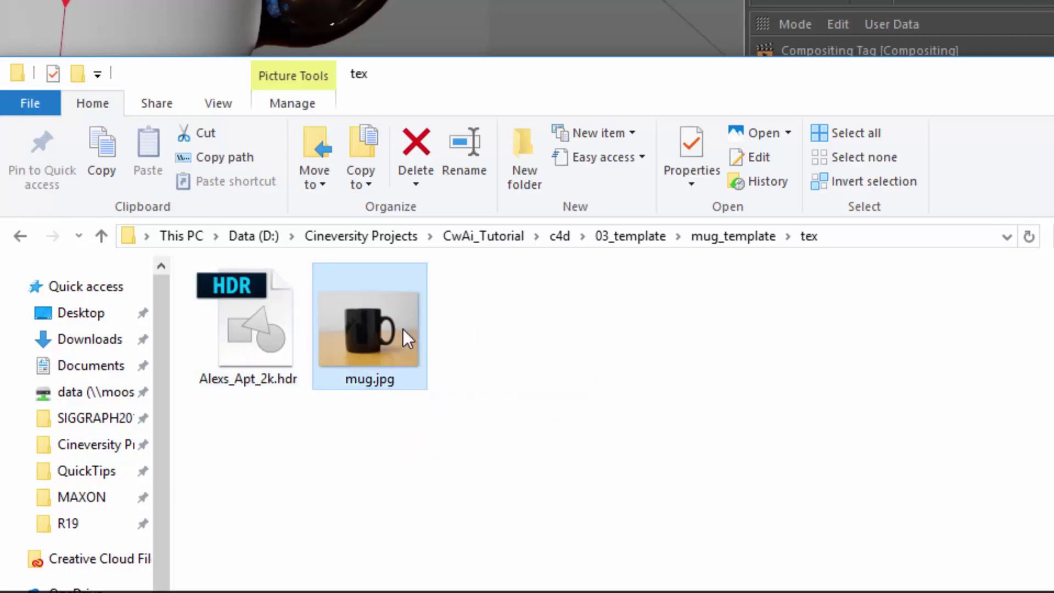
{"action": "key", "text": "Delete"}
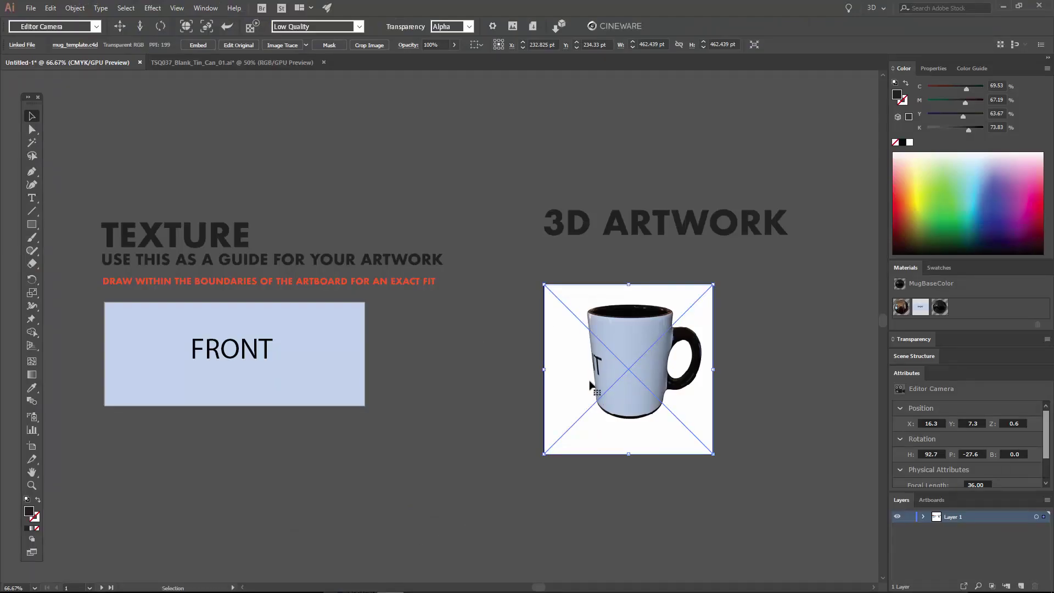
- Relink the placed mug_template.c4d to the copy saved inside the 03_template\mug_template folder
{"action": "left_click", "coordinate": [216, 14]}
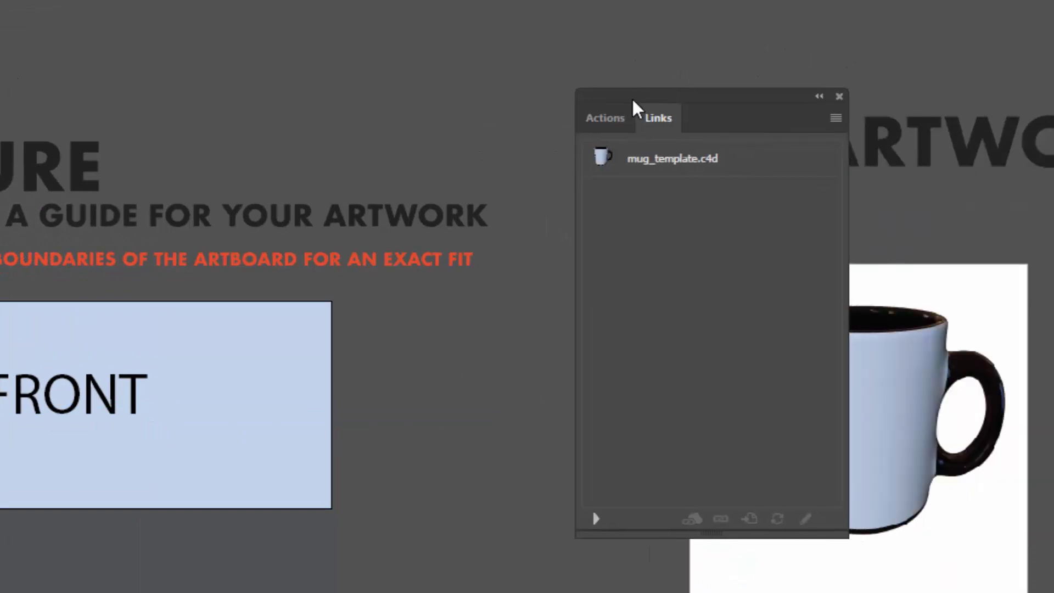
{"action": "left_click", "coordinate": [661, 160]}
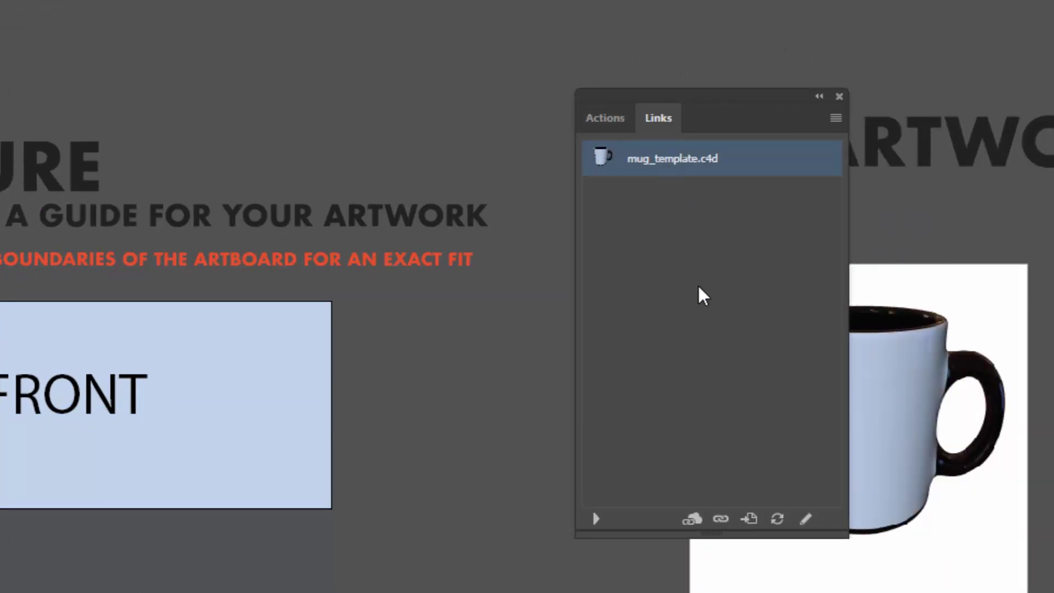
{"action": "left_click", "coordinate": [836, 119]}
{"action": "left_click", "coordinate": [921, 148]}
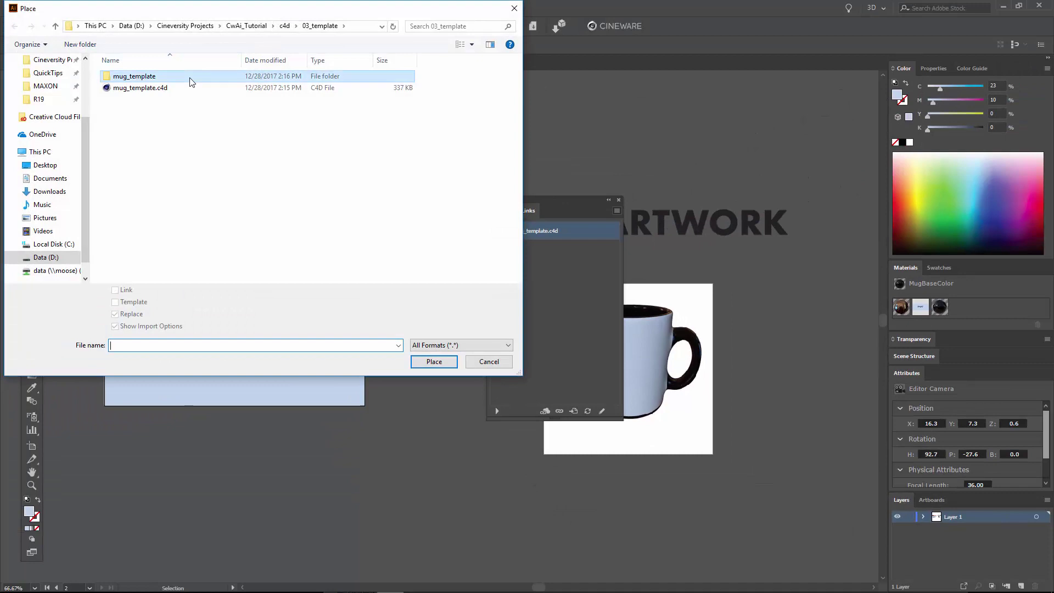
{"action": "double_click", "coordinate": [190, 79]}
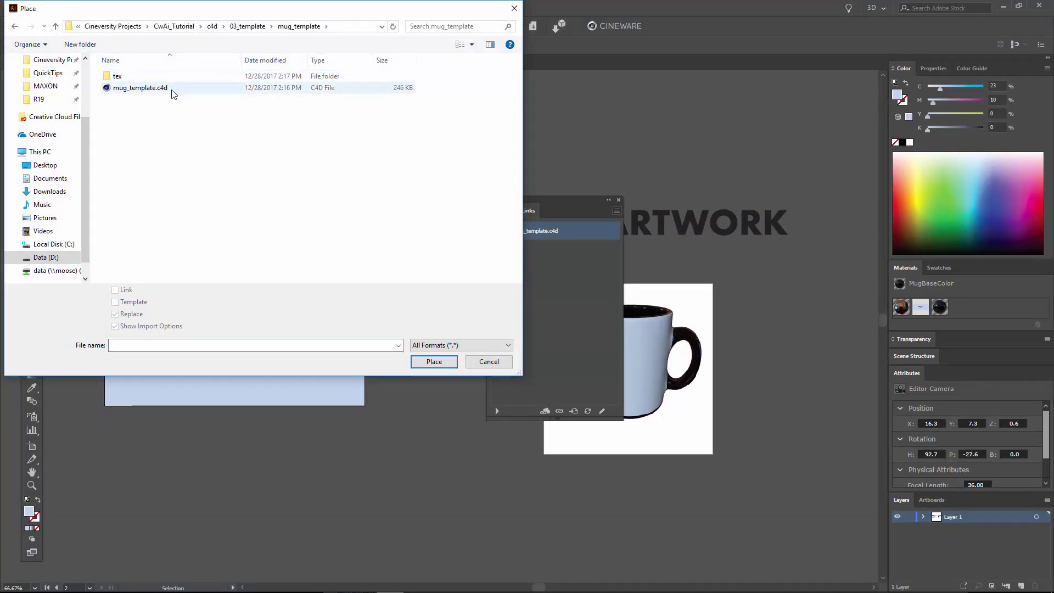
{"action": "left_click", "coordinate": [175, 91]}
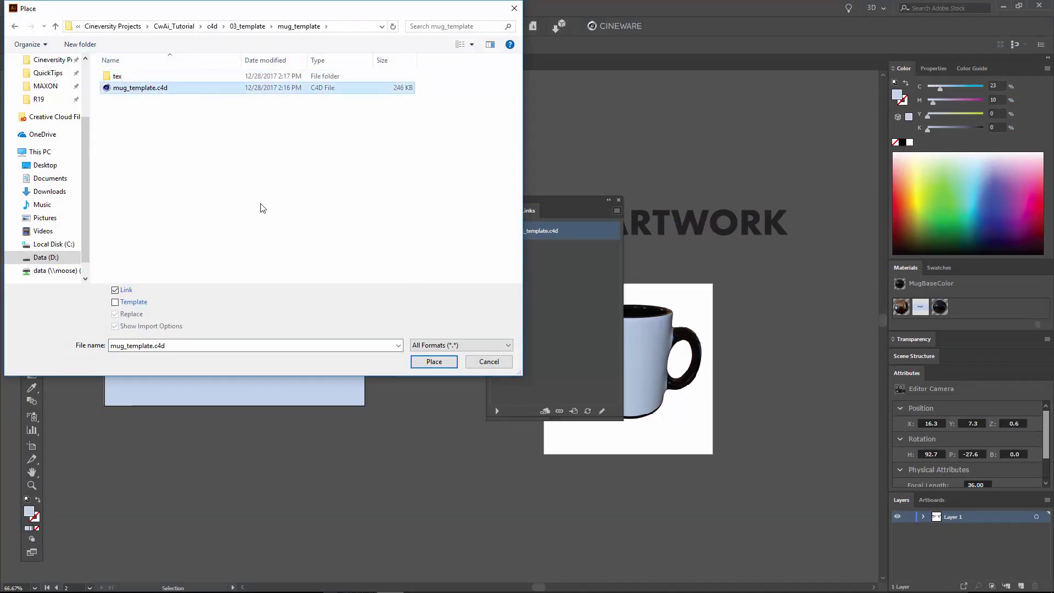
{"action": "left_click", "coordinate": [437, 360]}
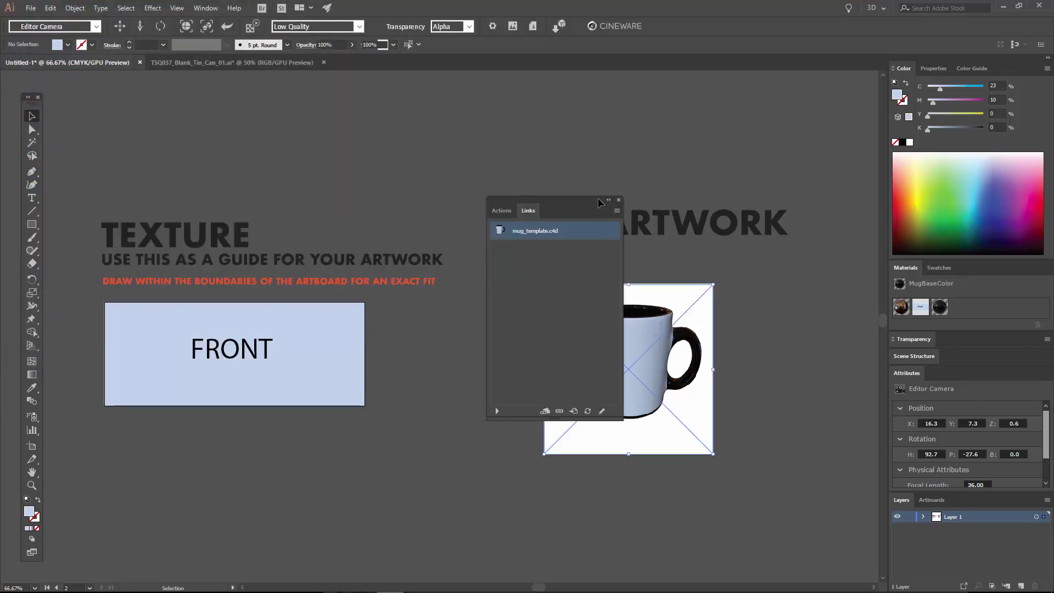
{"action": "left_click_drag", "start_coordinate": [591, 200], "coordinate": [845, 259]}
{"action": "left_click", "coordinate": [851, 254]}
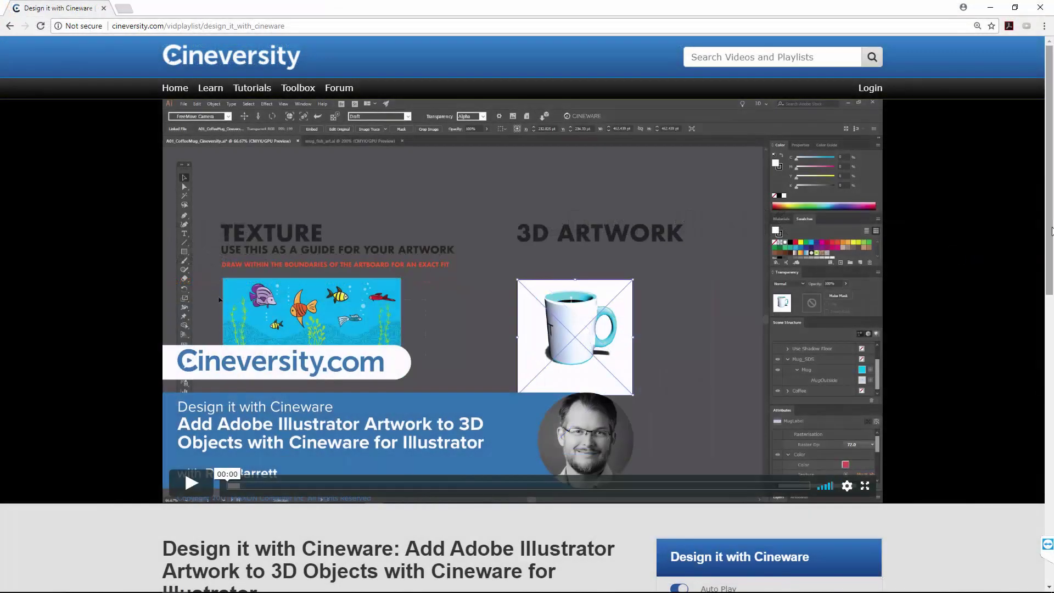
{"action": "left_click_drag", "start_coordinate": [1050, 228], "coordinate": [1034, 361]}
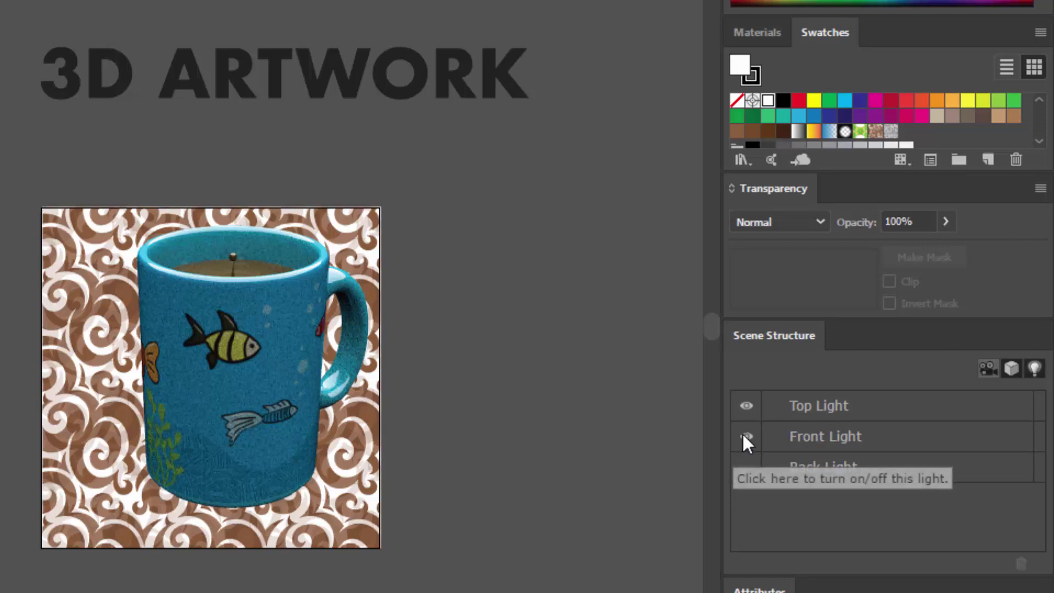
- Turn on the Front Light, Use Shadow Floor and Use Reflective Floor in the fish mug's scene structure
{"action": "left_click", "coordinate": [745, 437]}
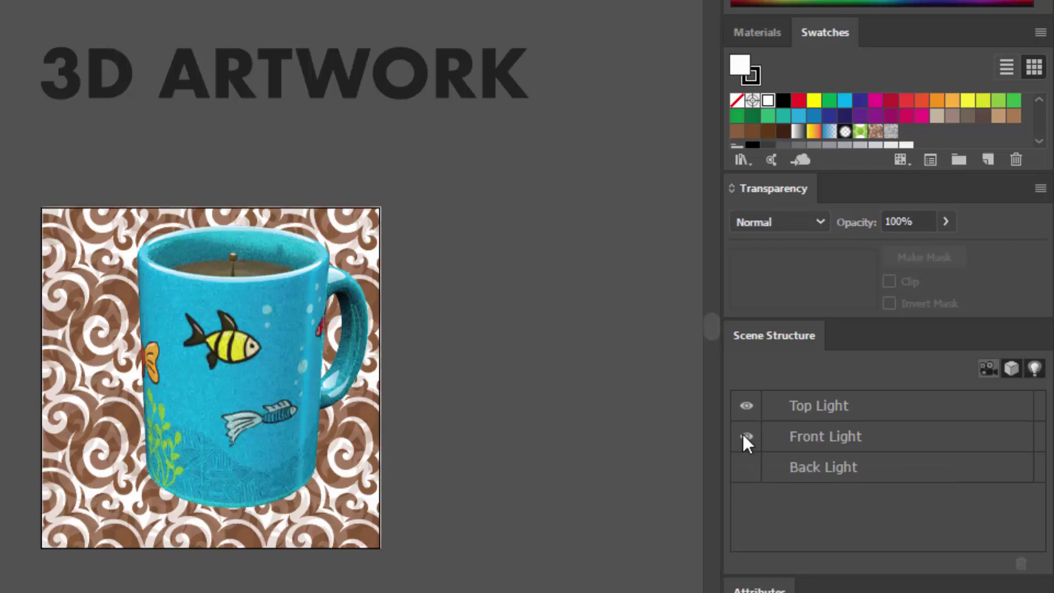
{"action": "left_click", "coordinate": [1013, 367]}
{"action": "left_click", "coordinate": [744, 466]}
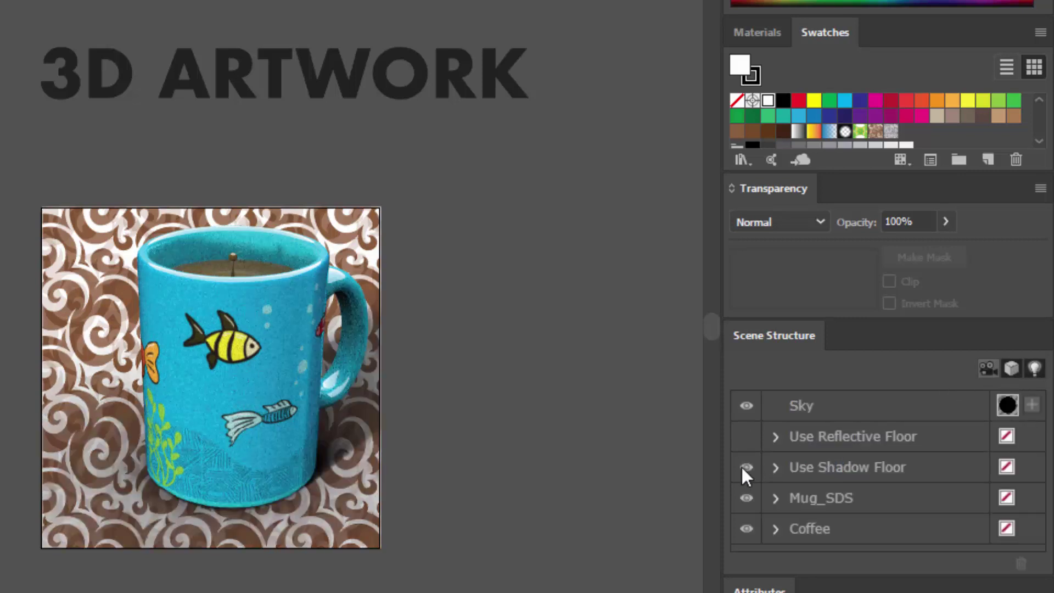
{"action": "left_click", "coordinate": [745, 436]}
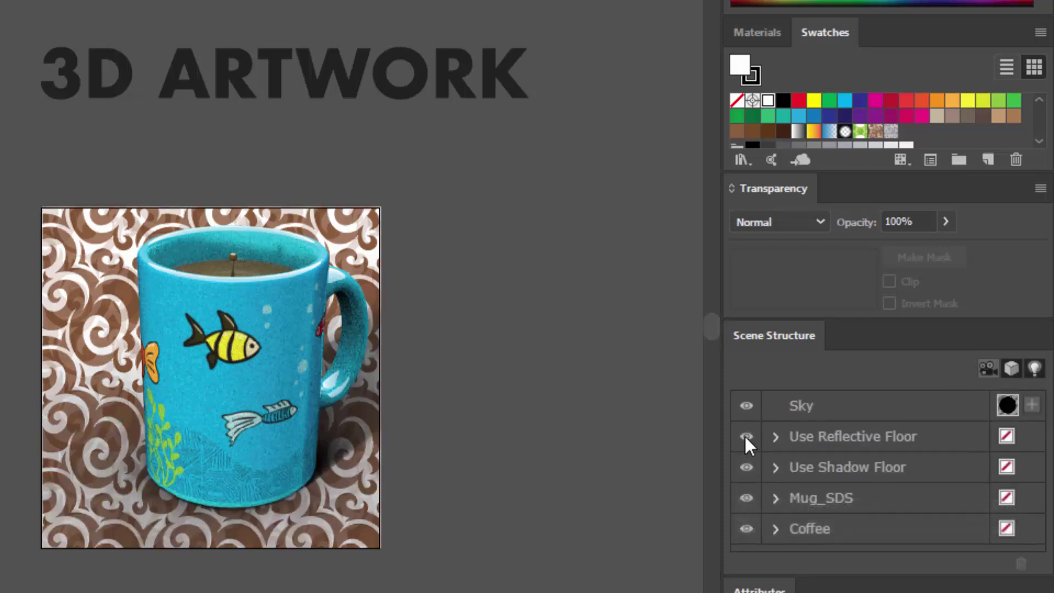